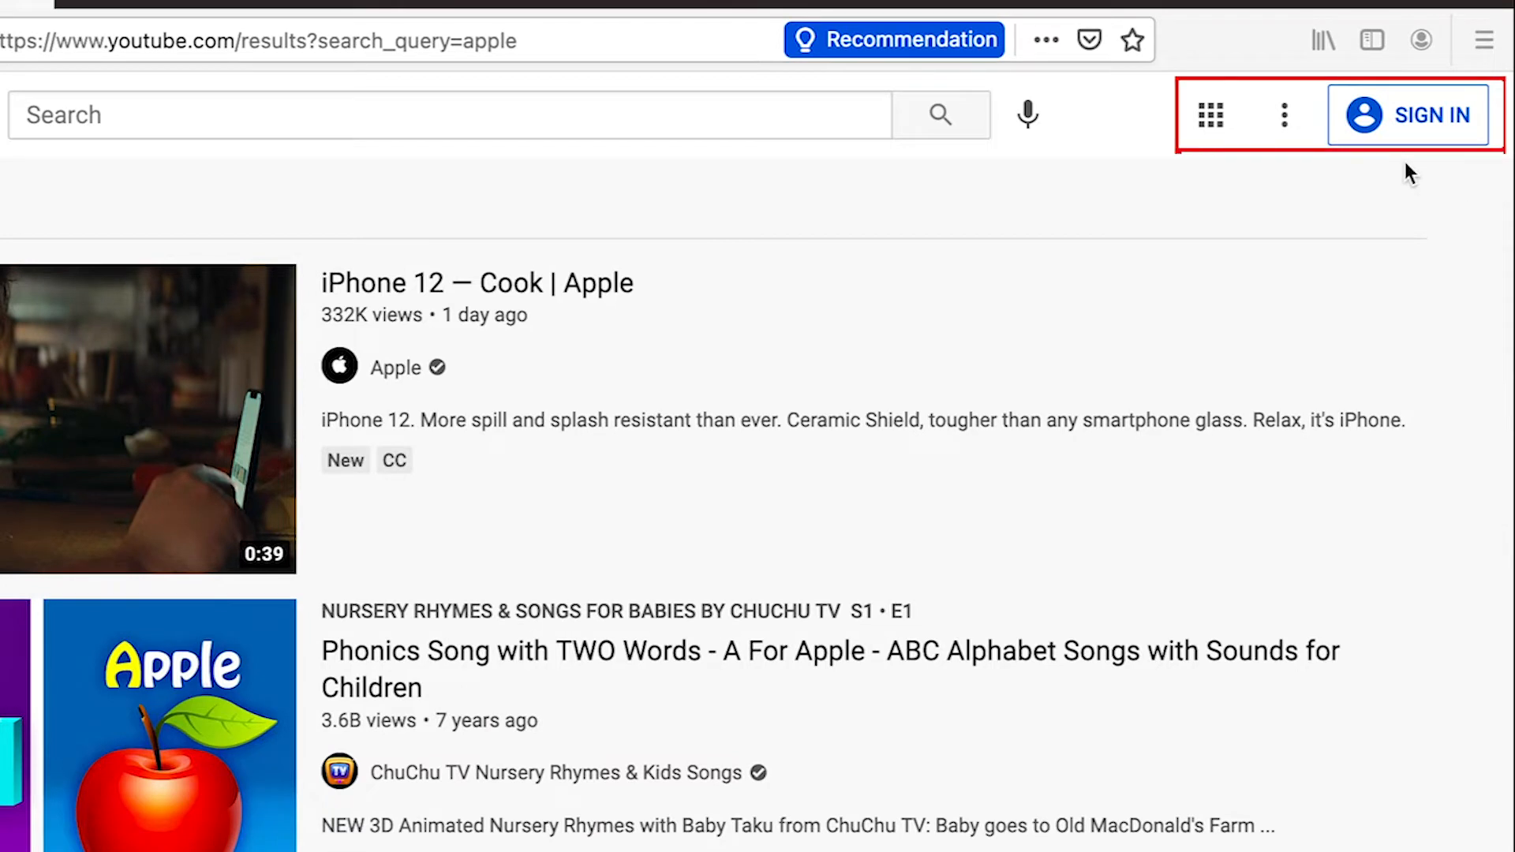
Sign in to YouTube with the existing signed-out Google account
{"action": "left_click", "coordinate": [1408, 125]}
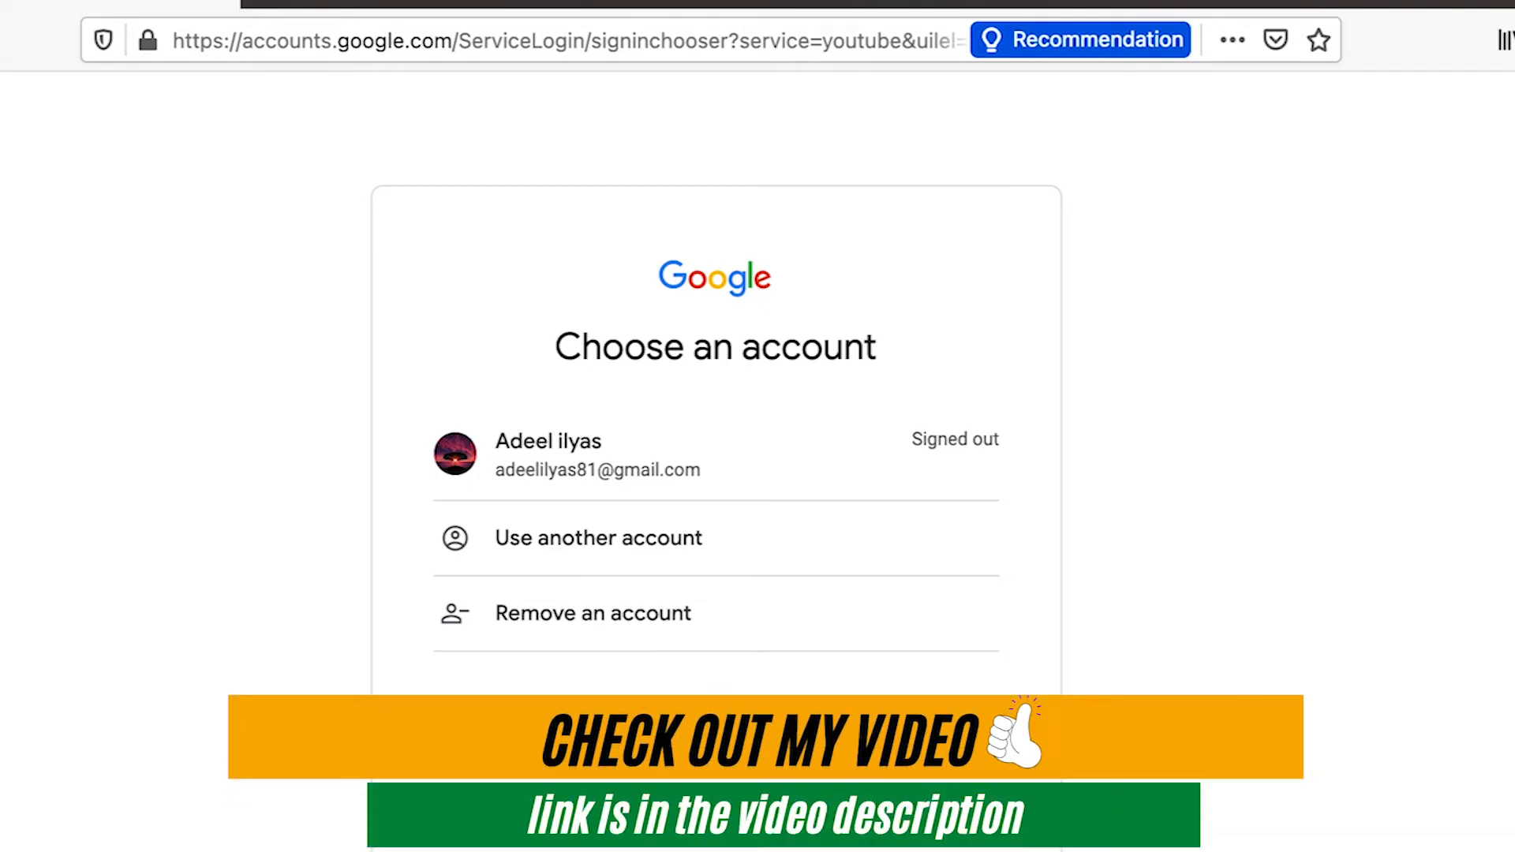
{"action": "left_click", "coordinate": [650, 446]}
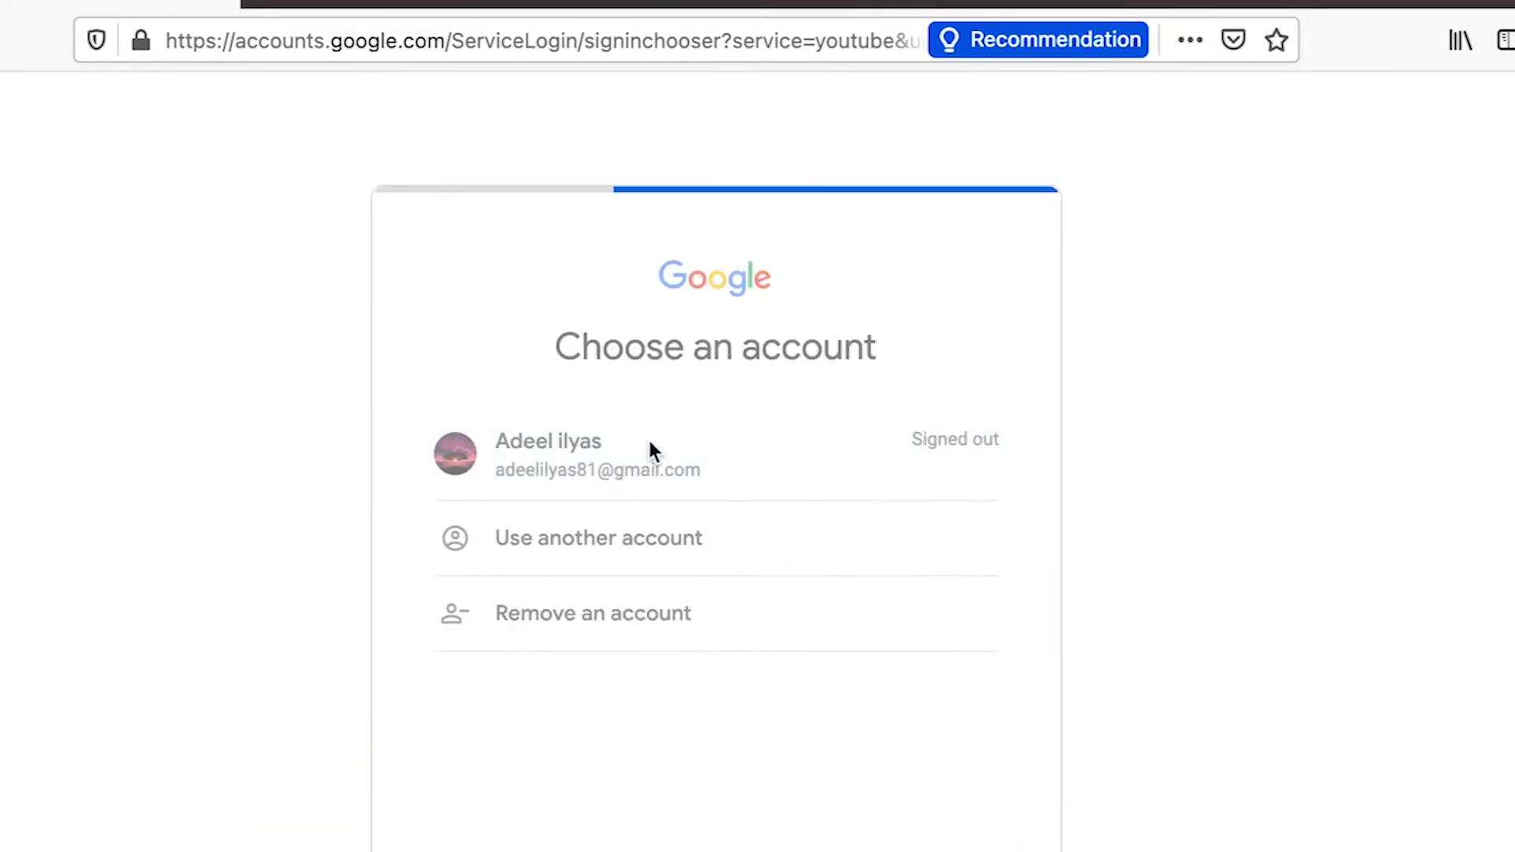
{"action": "left_click", "coordinate": [931, 740]}
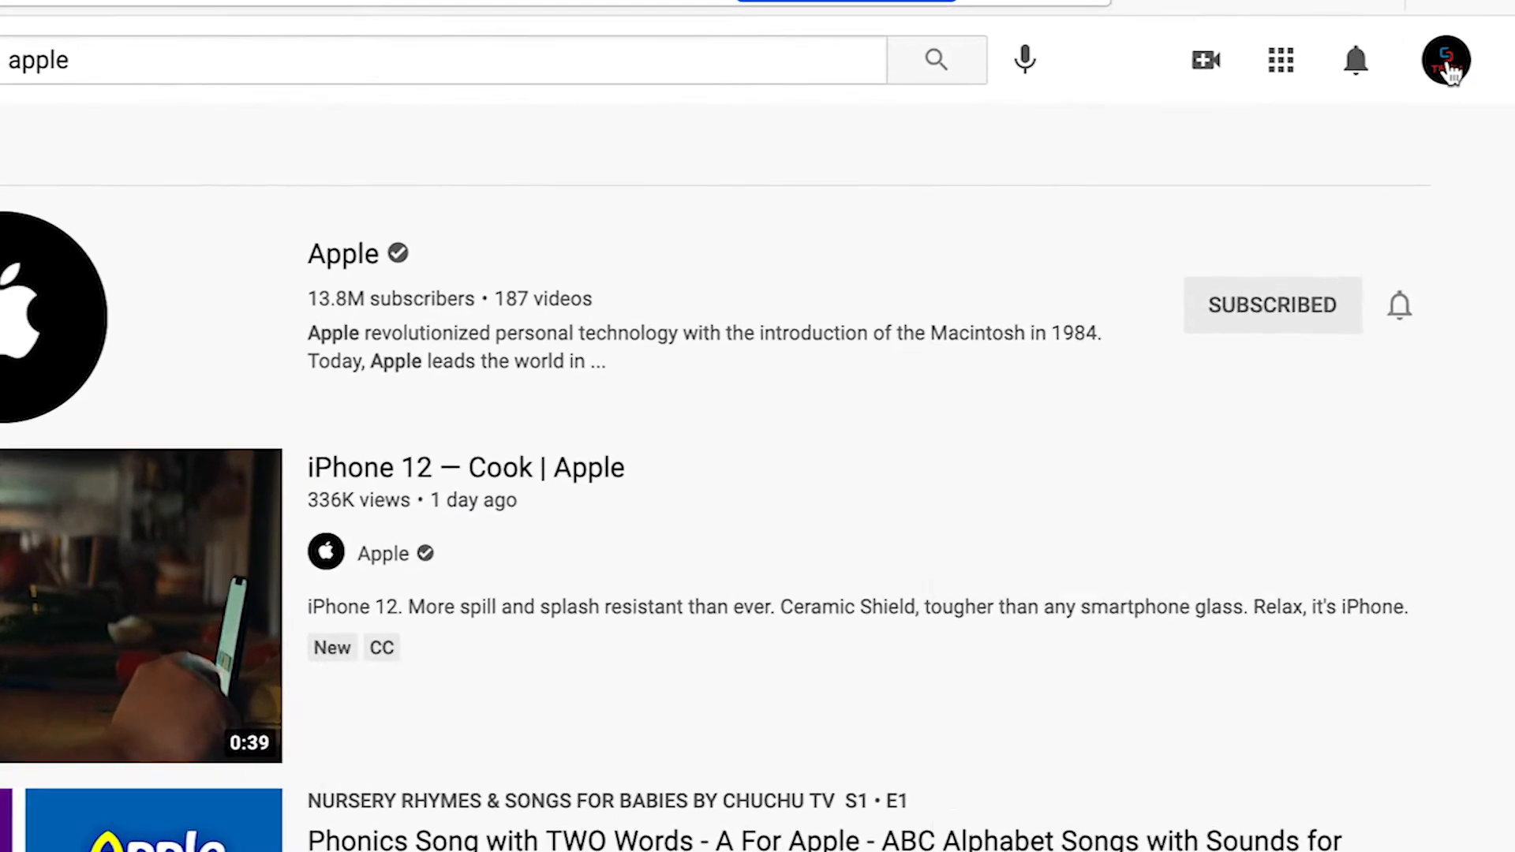
Select the Sihara Tech channel from the available accounts and open YouTube Studio for it
{"action": "left_click", "coordinate": [1448, 63]}
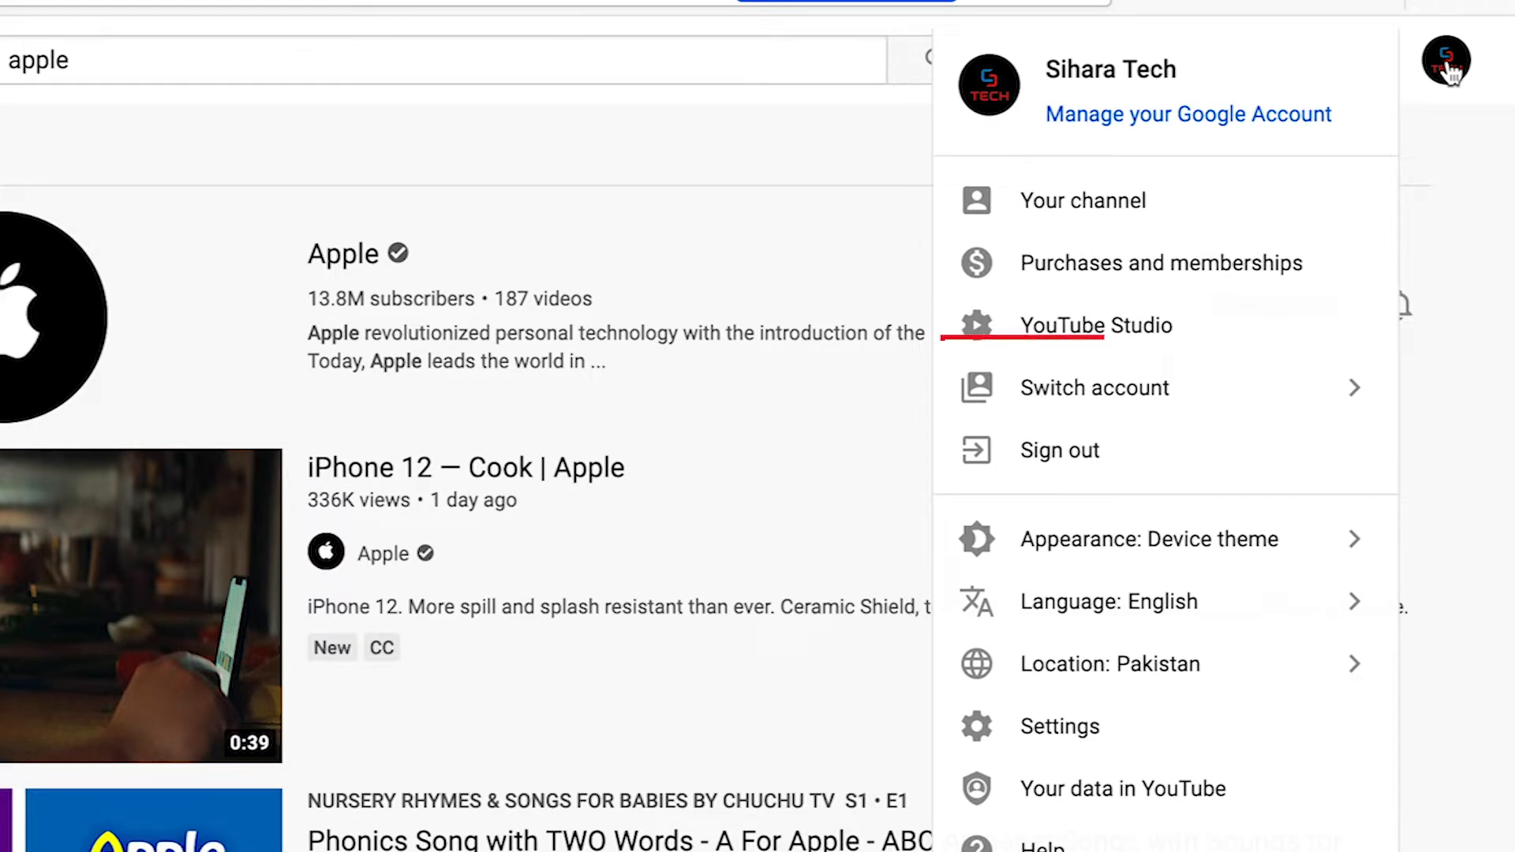
{"action": "left_click", "coordinate": [1184, 399]}
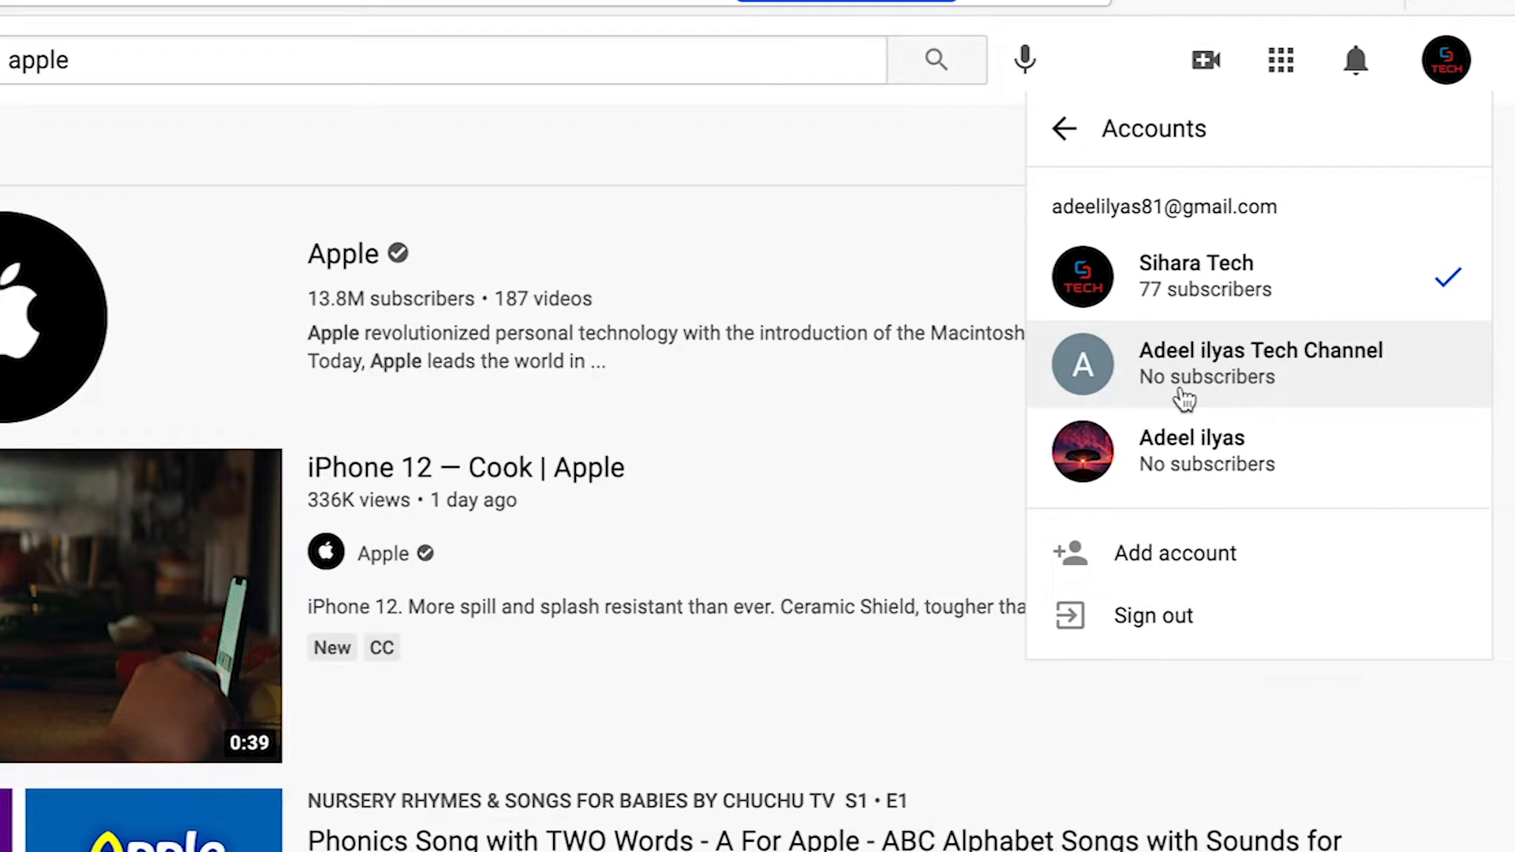
{"action": "left_click", "coordinate": [1326, 279]}
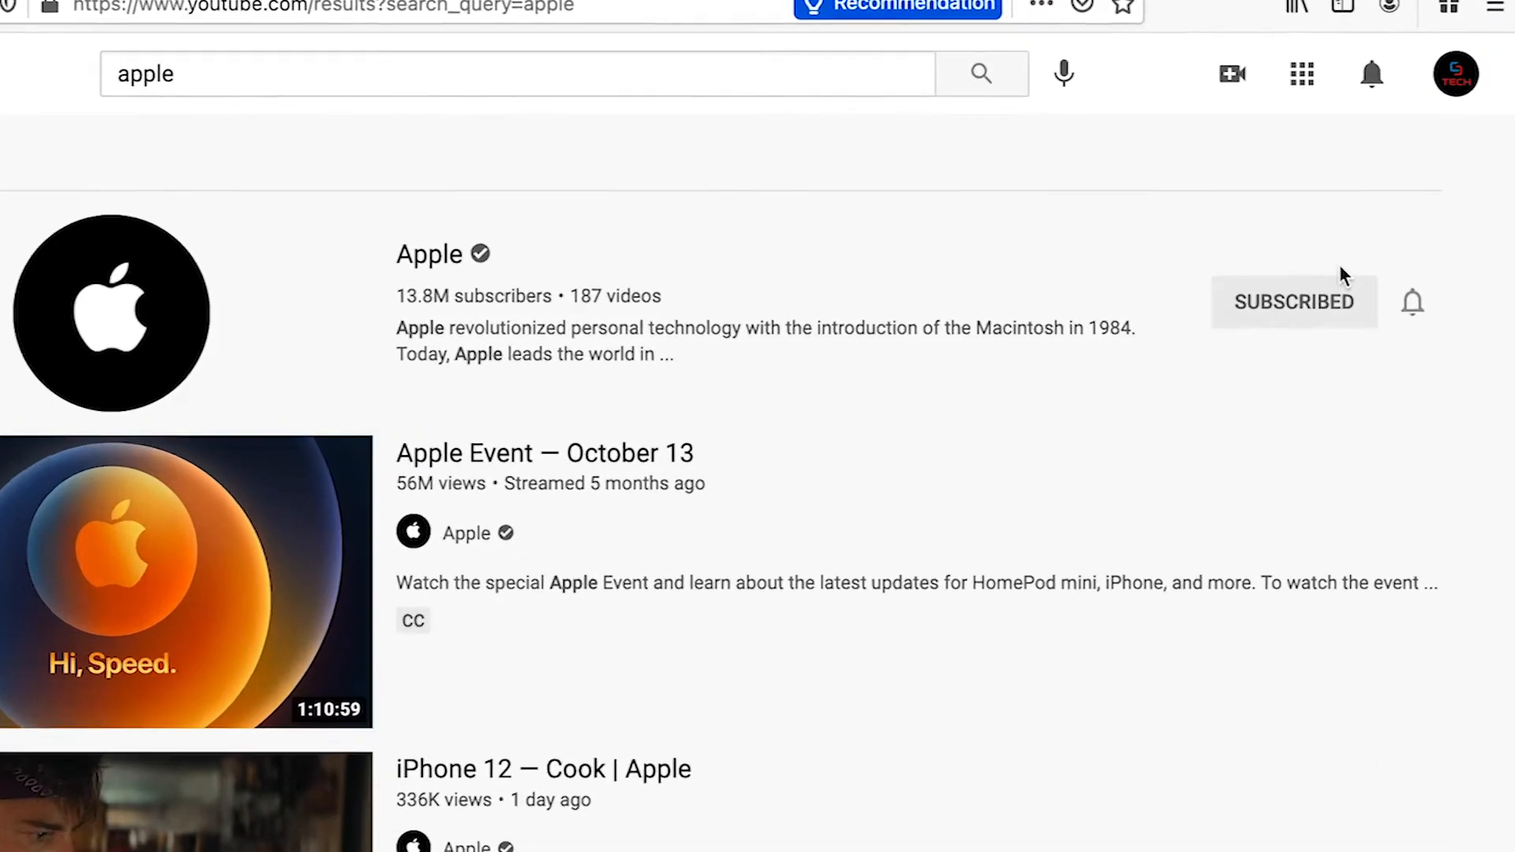
{"action": "left_click", "coordinate": [1463, 129]}
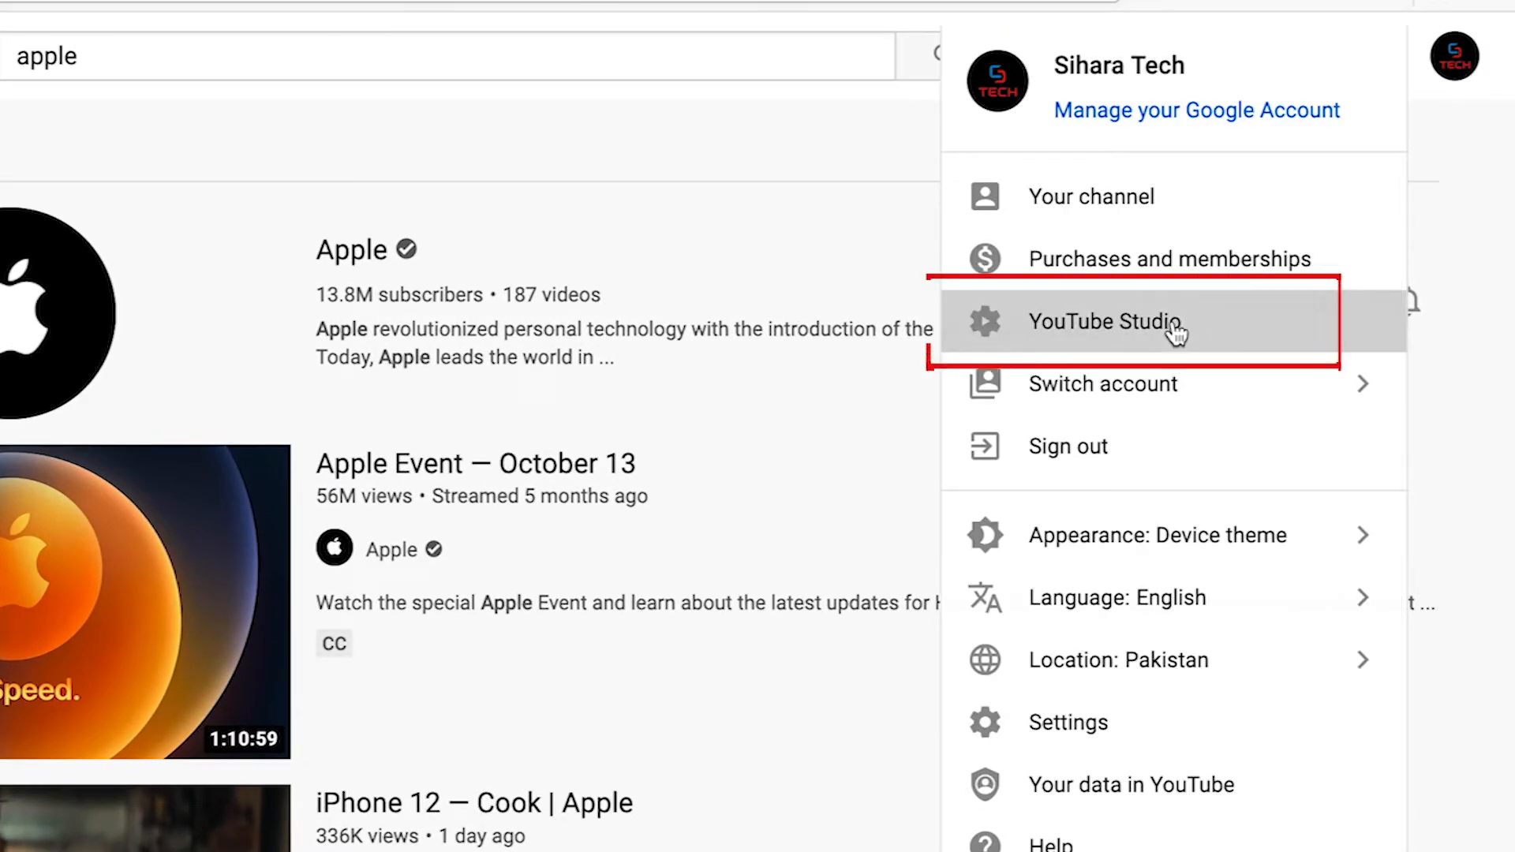
{"action": "left_click", "coordinate": [1176, 330]}
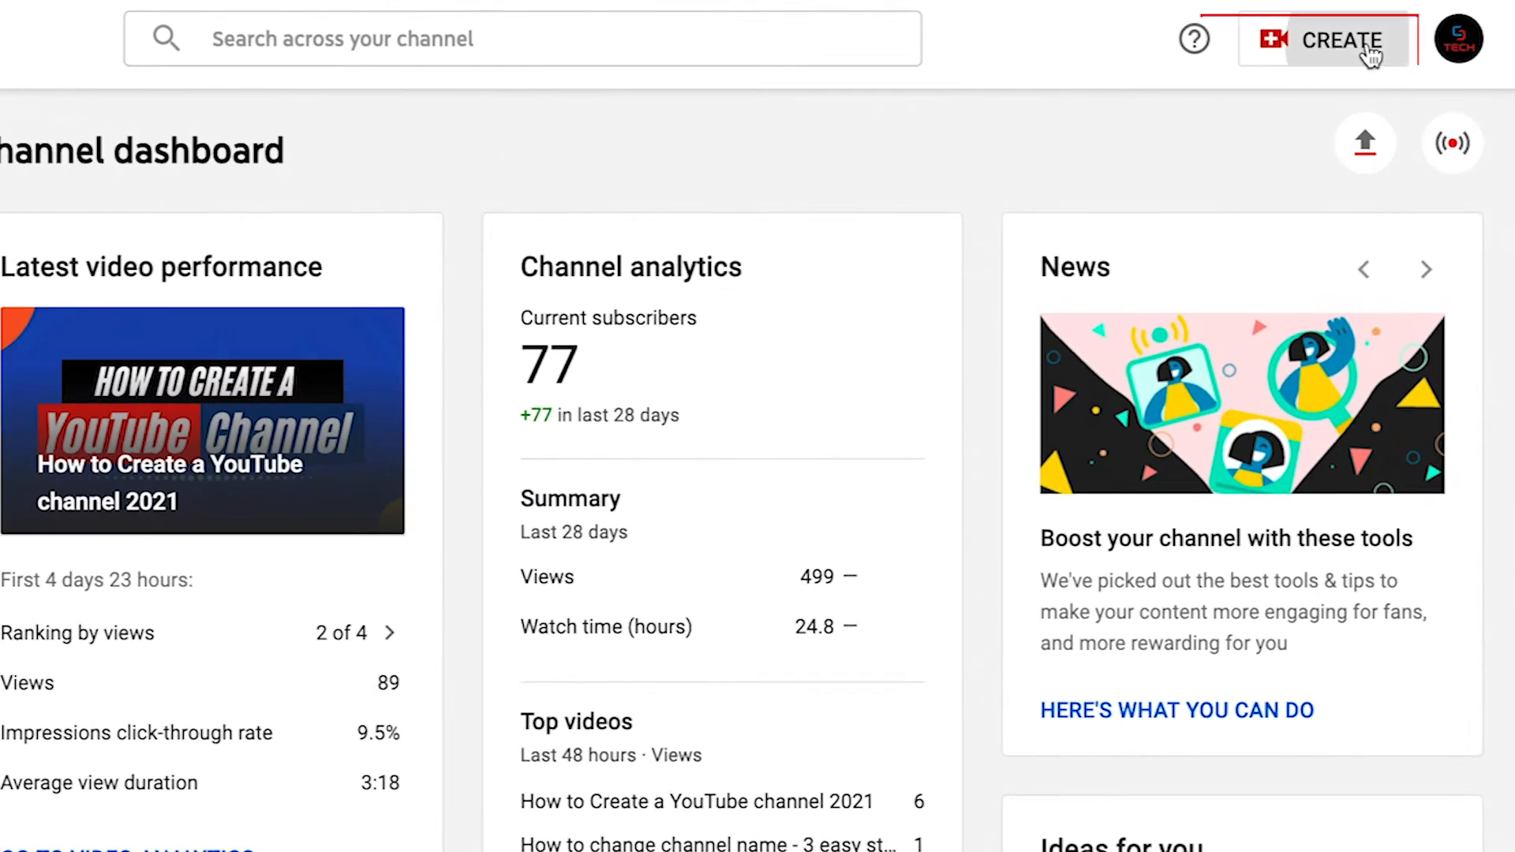
Upload the video file "How to Upload a Video on Youtube.mp4" to the channel
{"action": "left_click", "coordinate": [1371, 52]}
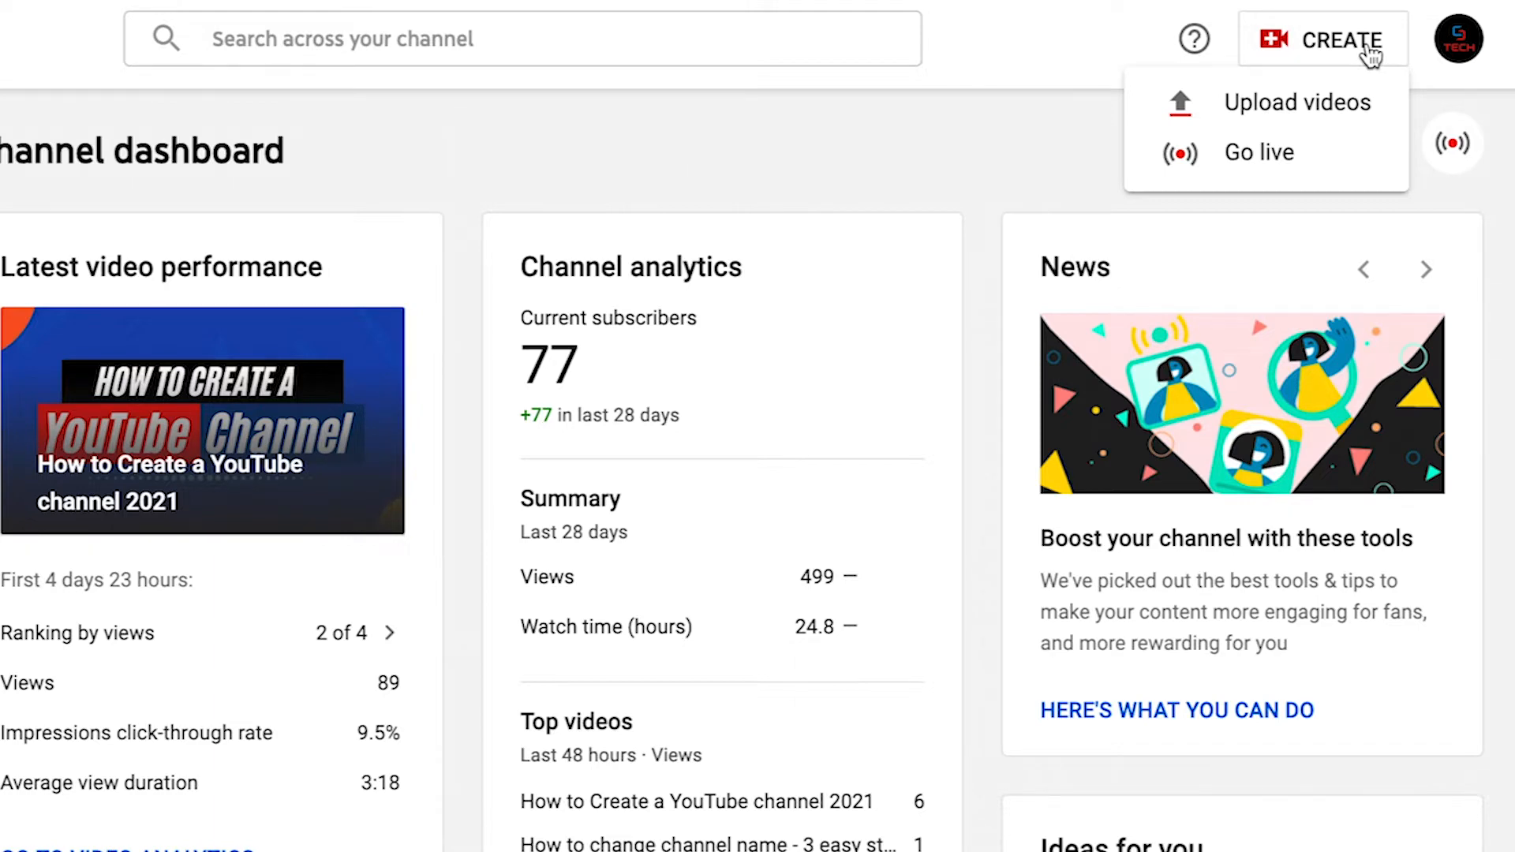
{"action": "left_click", "coordinate": [1342, 100]}
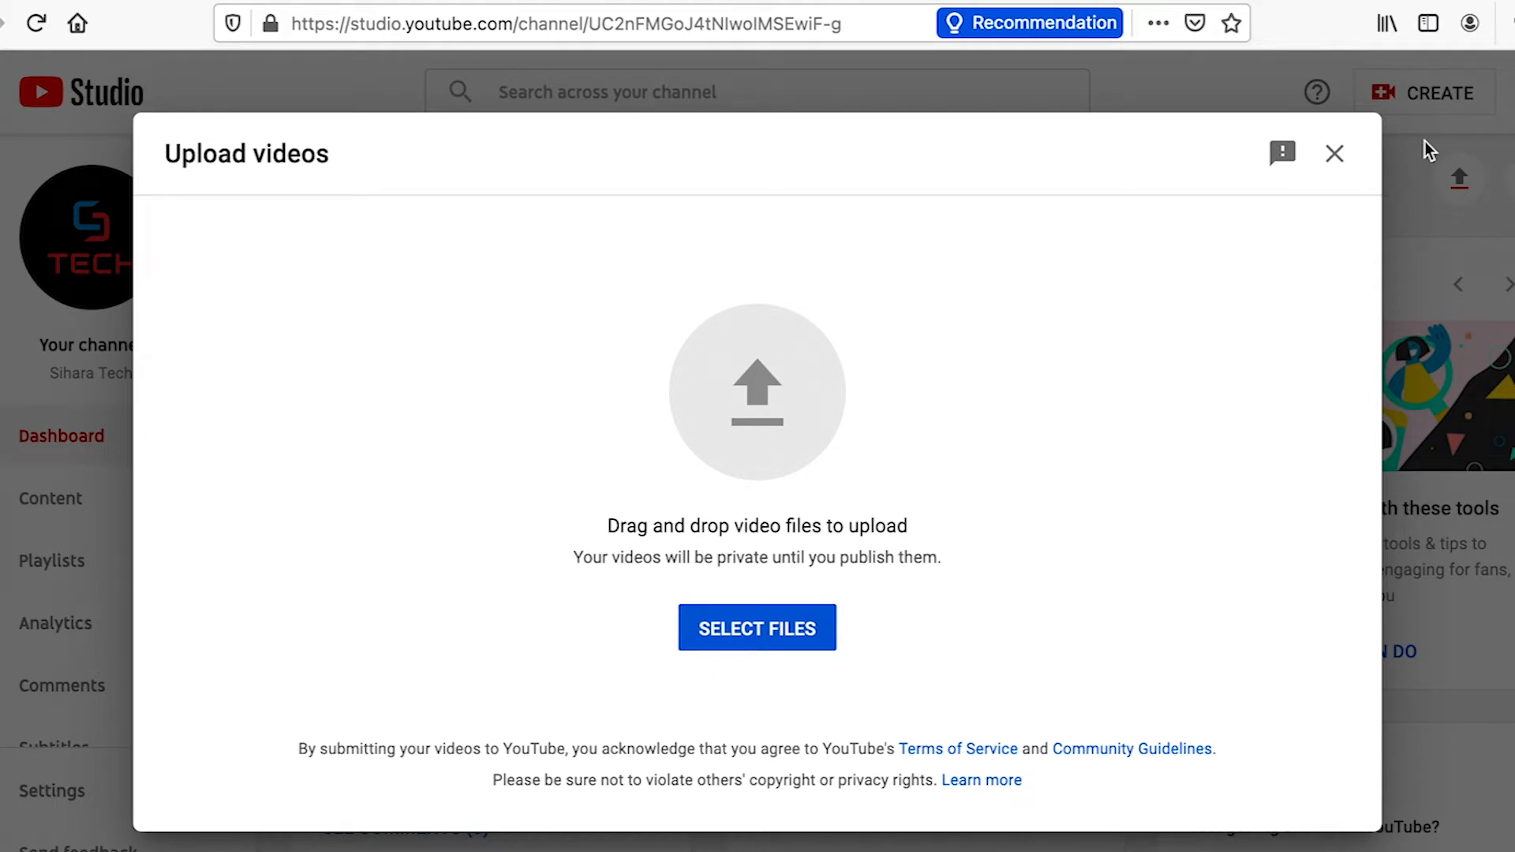
{"action": "left_click", "coordinate": [778, 626]}
{"action": "double_click", "coordinate": [638, 223]}
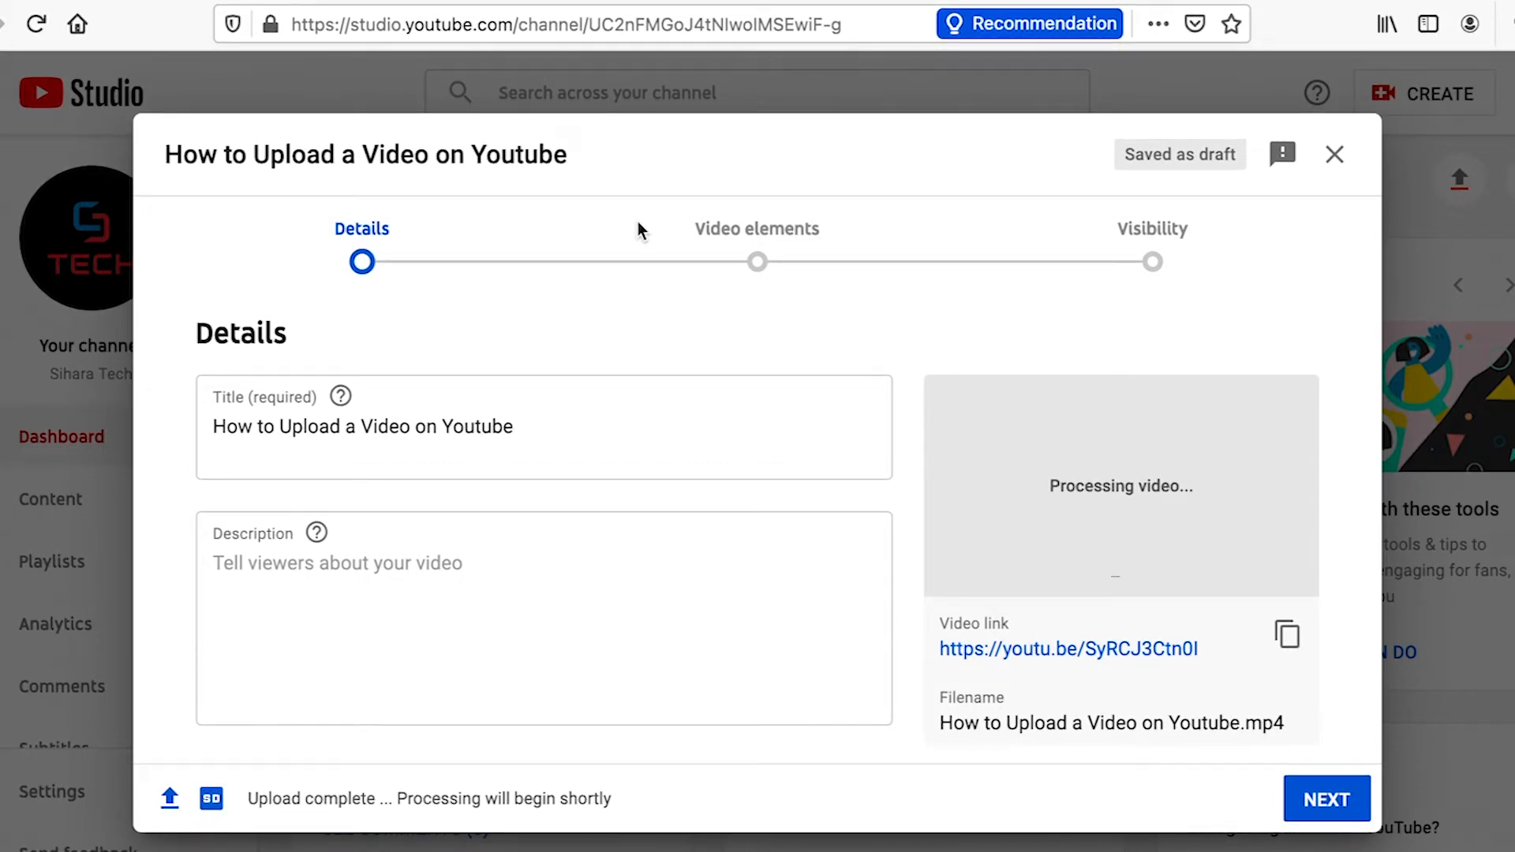
Set the title to "How to Upload a Video on Youtube - 2021" and paste the prepared description with related video links
{"action": "left_click", "coordinate": [562, 426]}
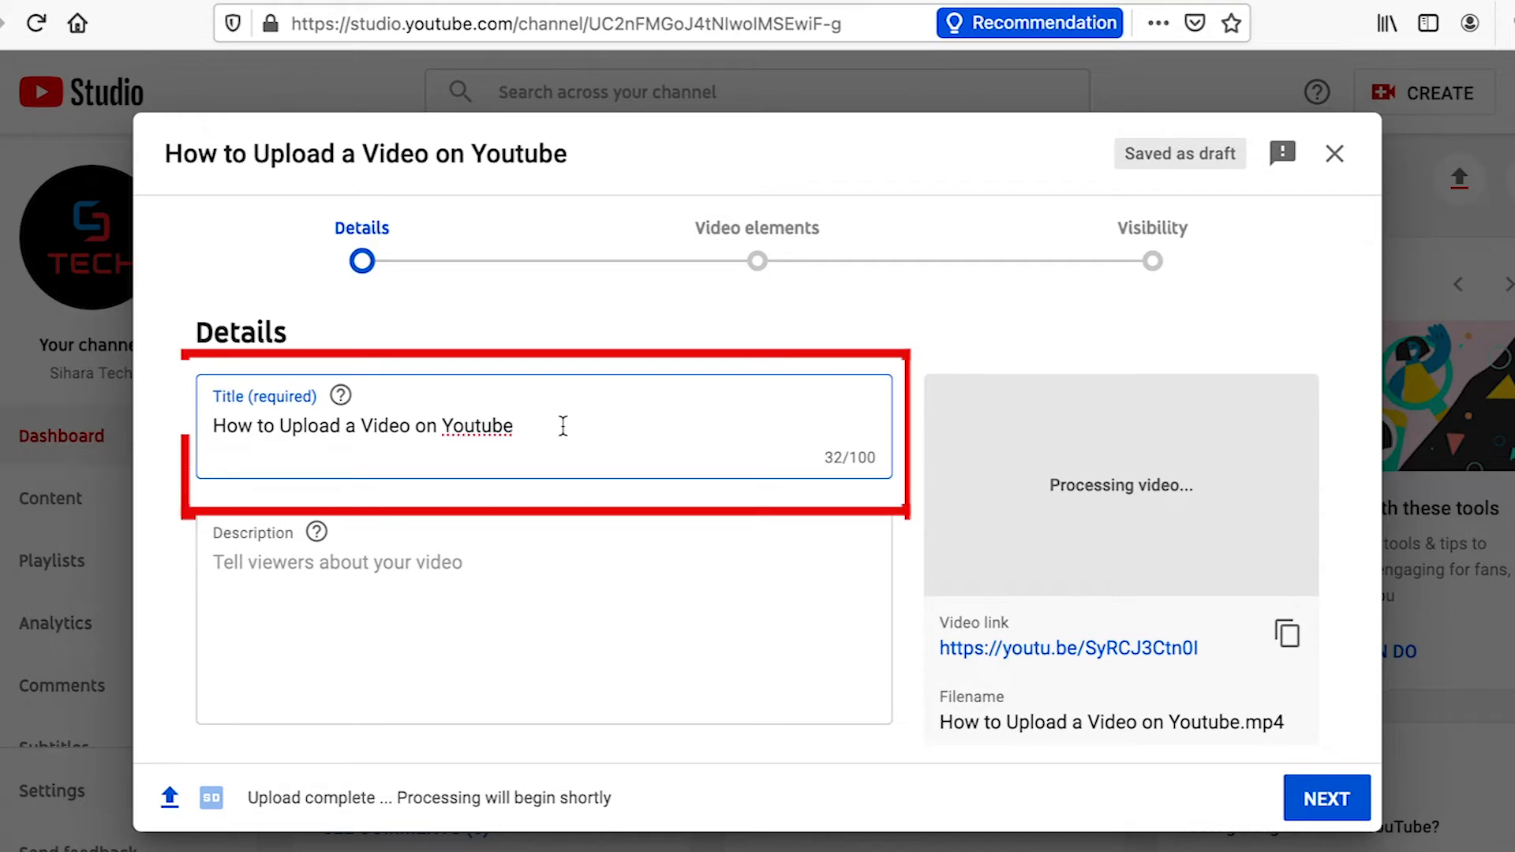
{"action": "type", "text": "- 2021"}
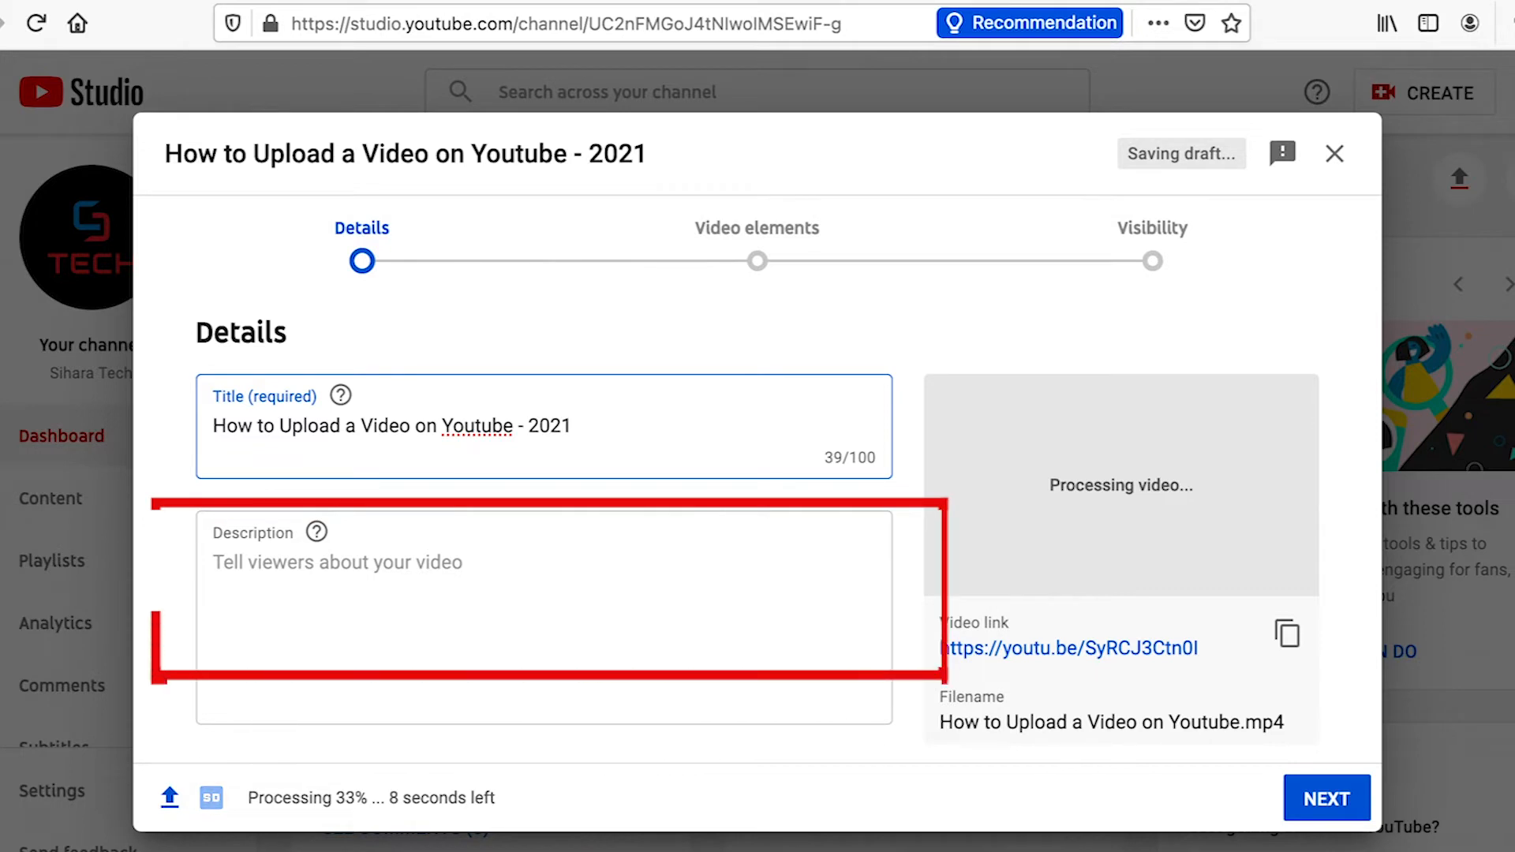
{"action": "left_click", "coordinate": [908, 384]}
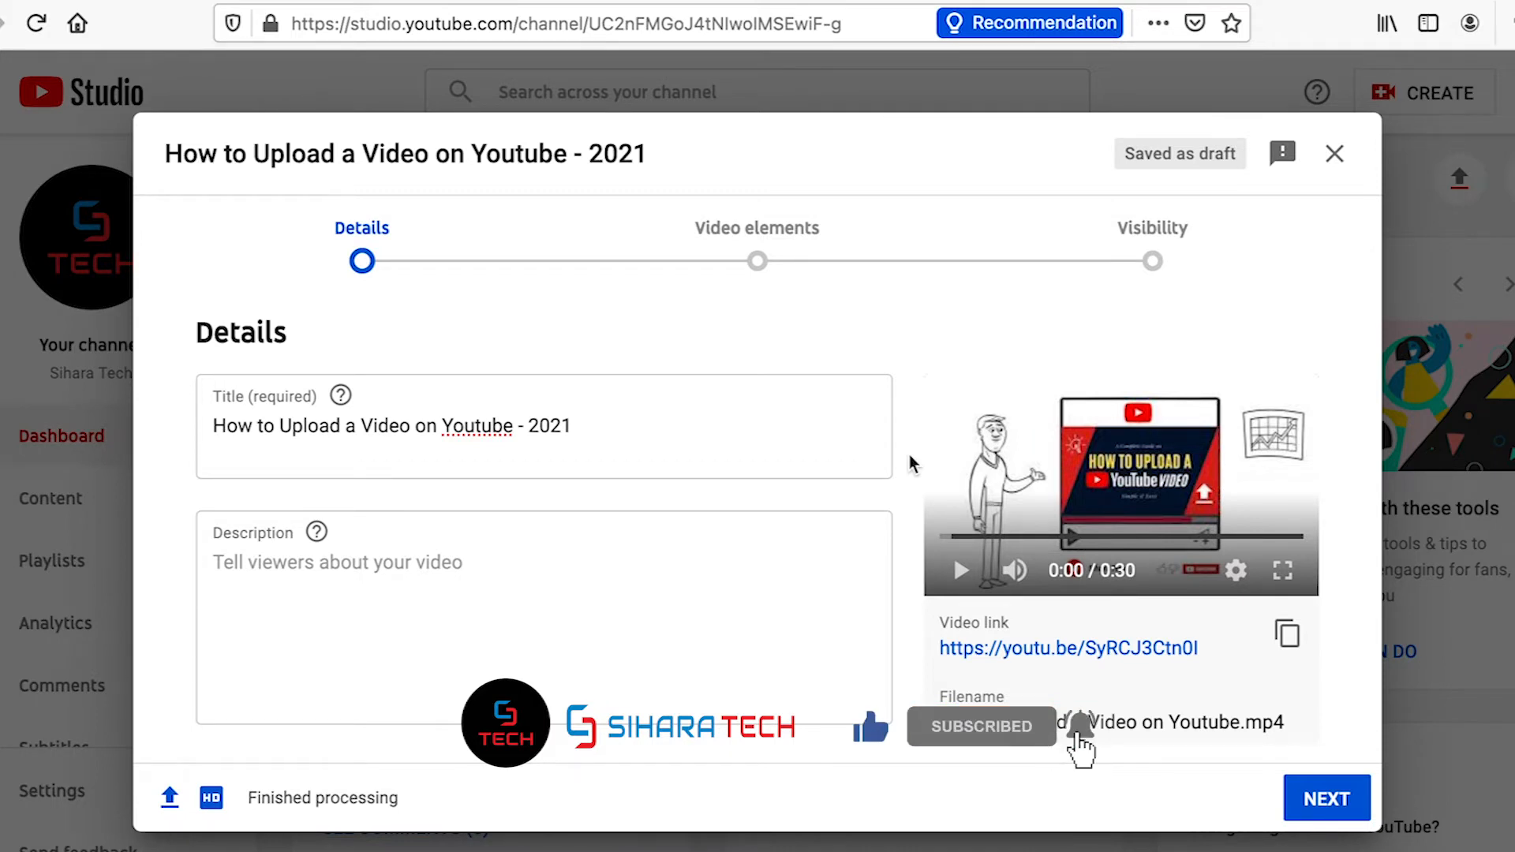
{"action": "left_click", "coordinate": [464, 683]}
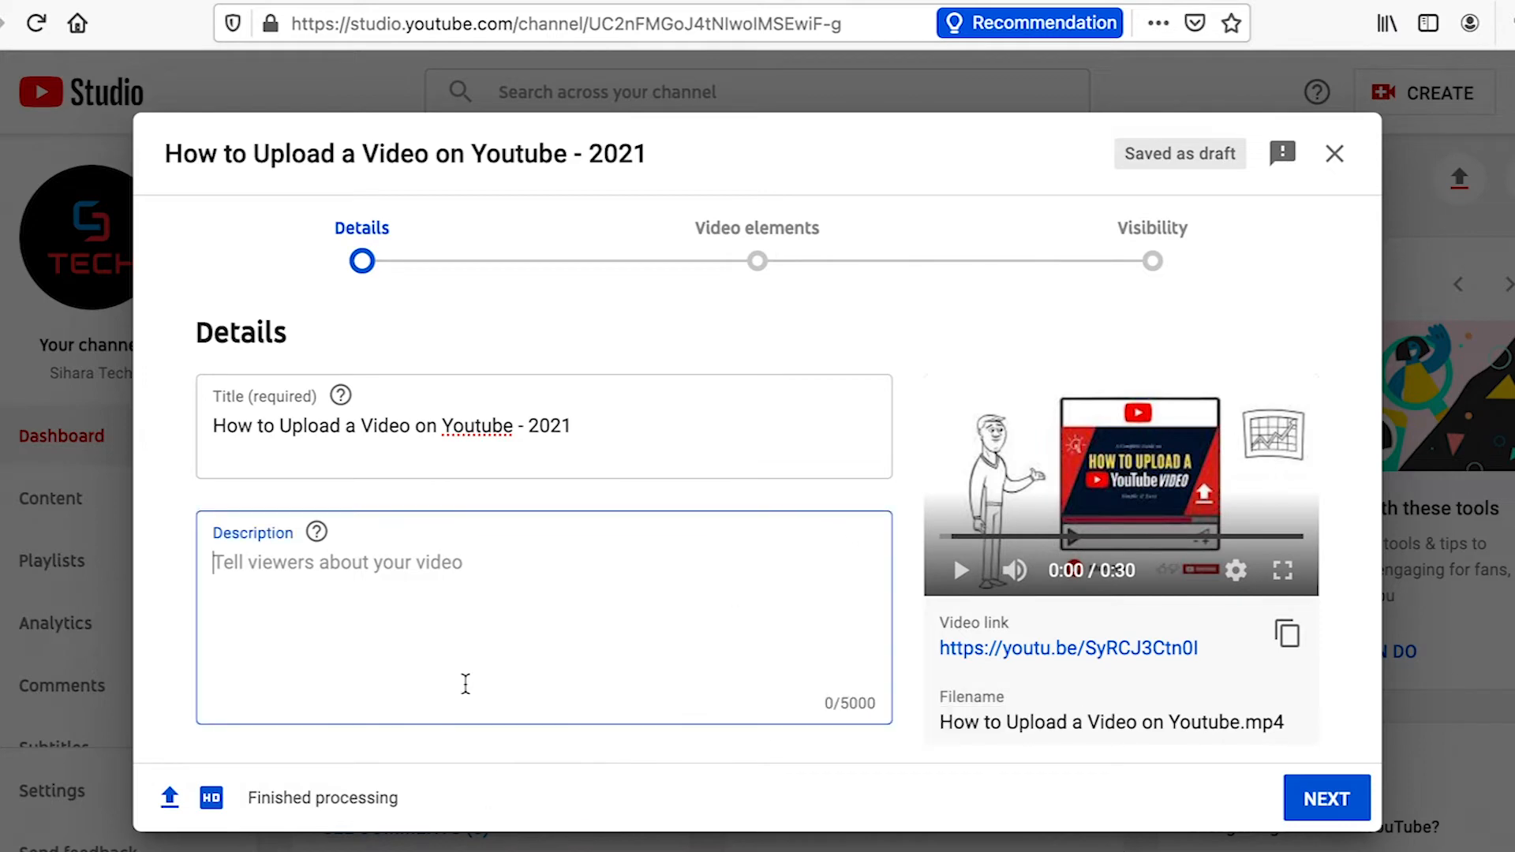
{"action": "key", "text": "ctrl+v"}
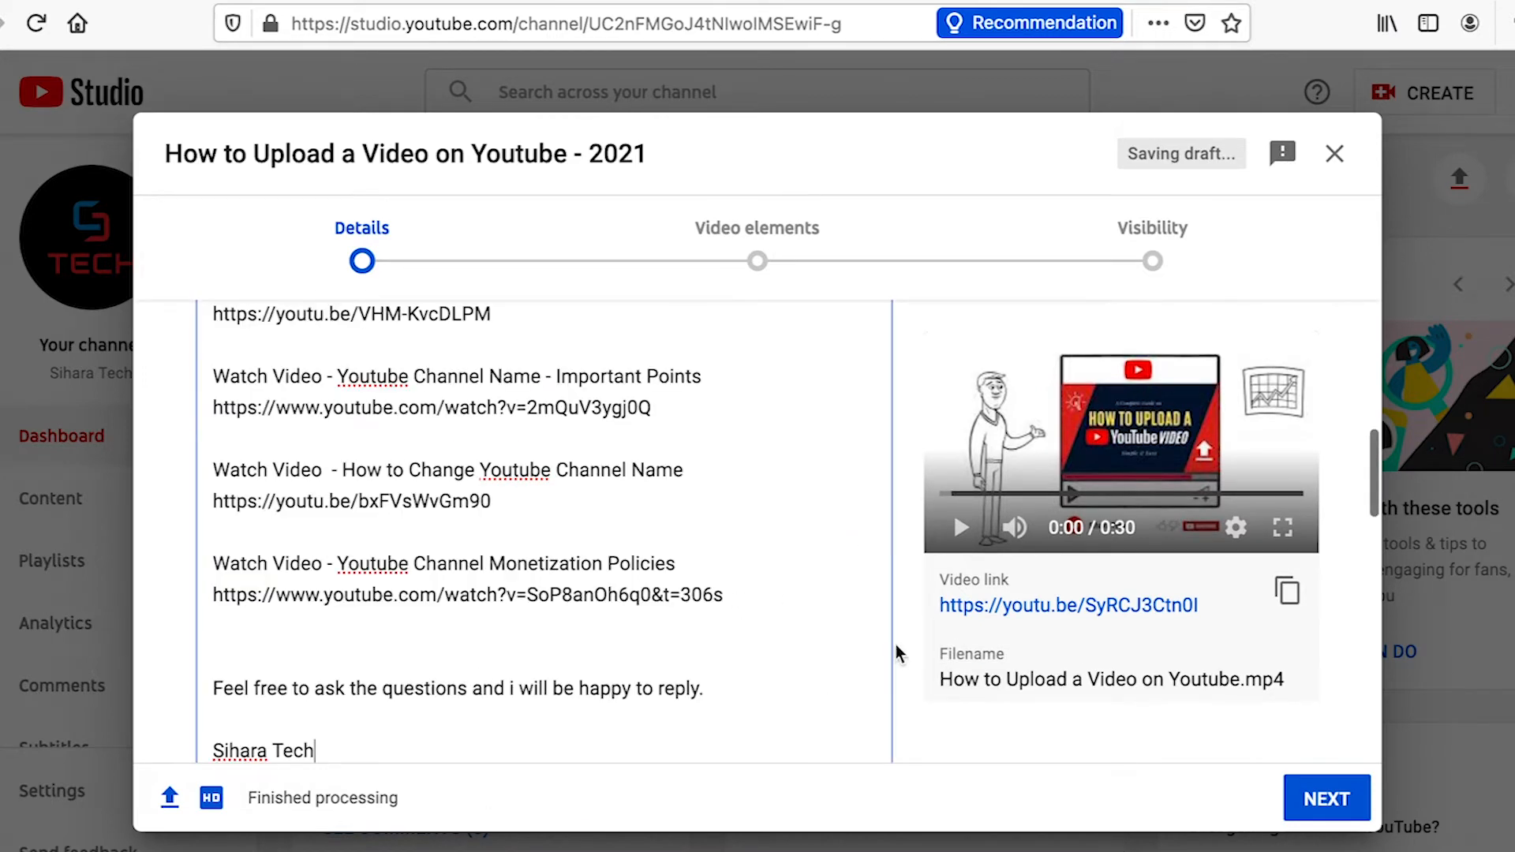
Upload "How to upload a youtube video.png" from the Designs folder as the custom thumbnail
{"action": "scroll", "coordinate": [903, 649], "scroll_direction": "down", "scroll_amount": 6}
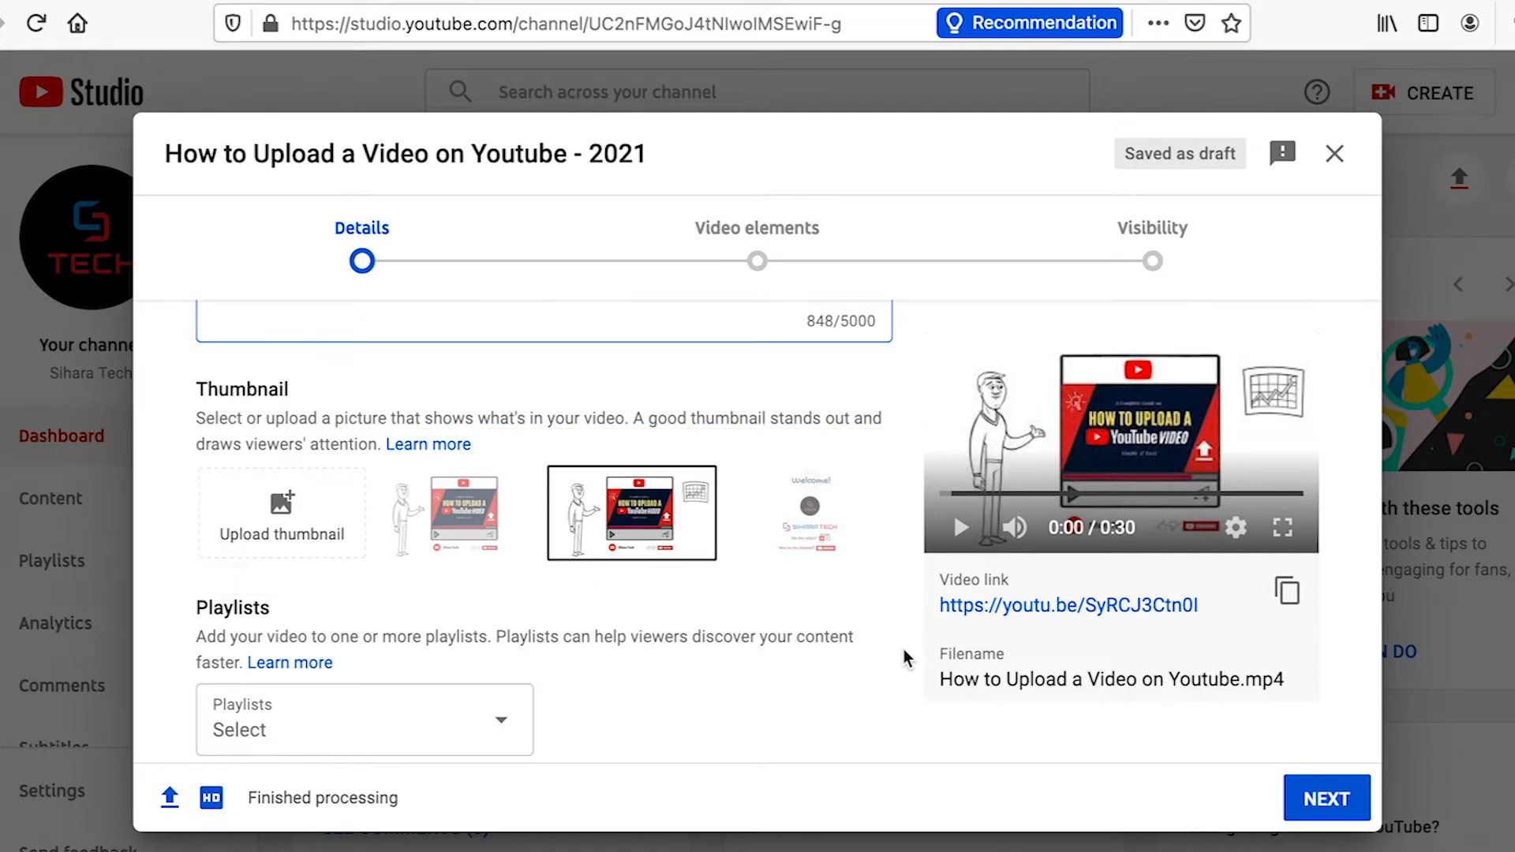
{"action": "left_click", "coordinate": [283, 515]}
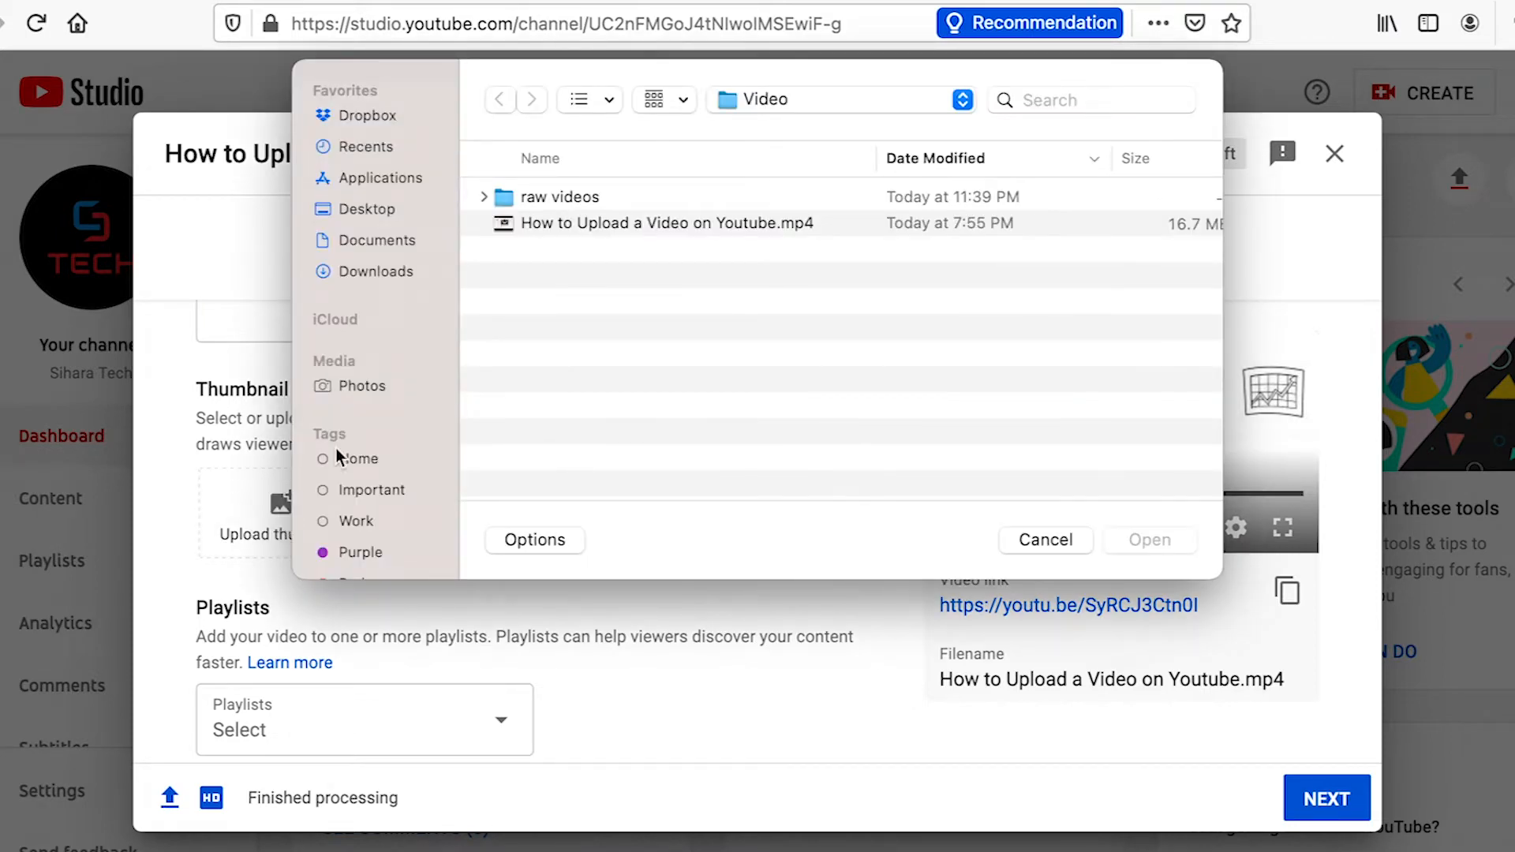
{"action": "left_click", "coordinate": [765, 108]}
{"action": "left_click", "coordinate": [782, 129]}
{"action": "double_click", "coordinate": [542, 250]}
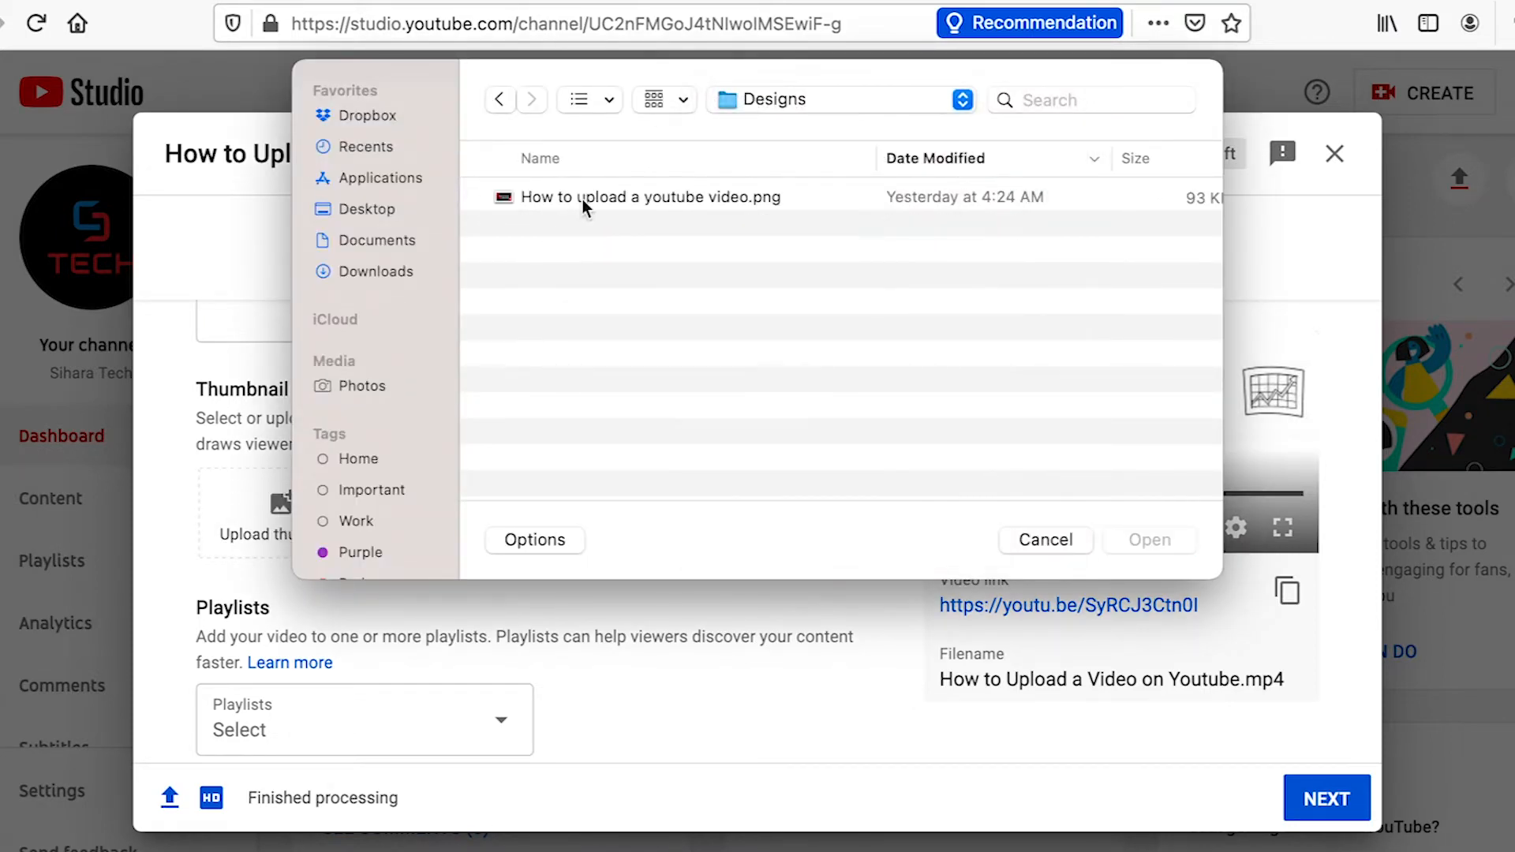
{"action": "double_click", "coordinate": [582, 199]}
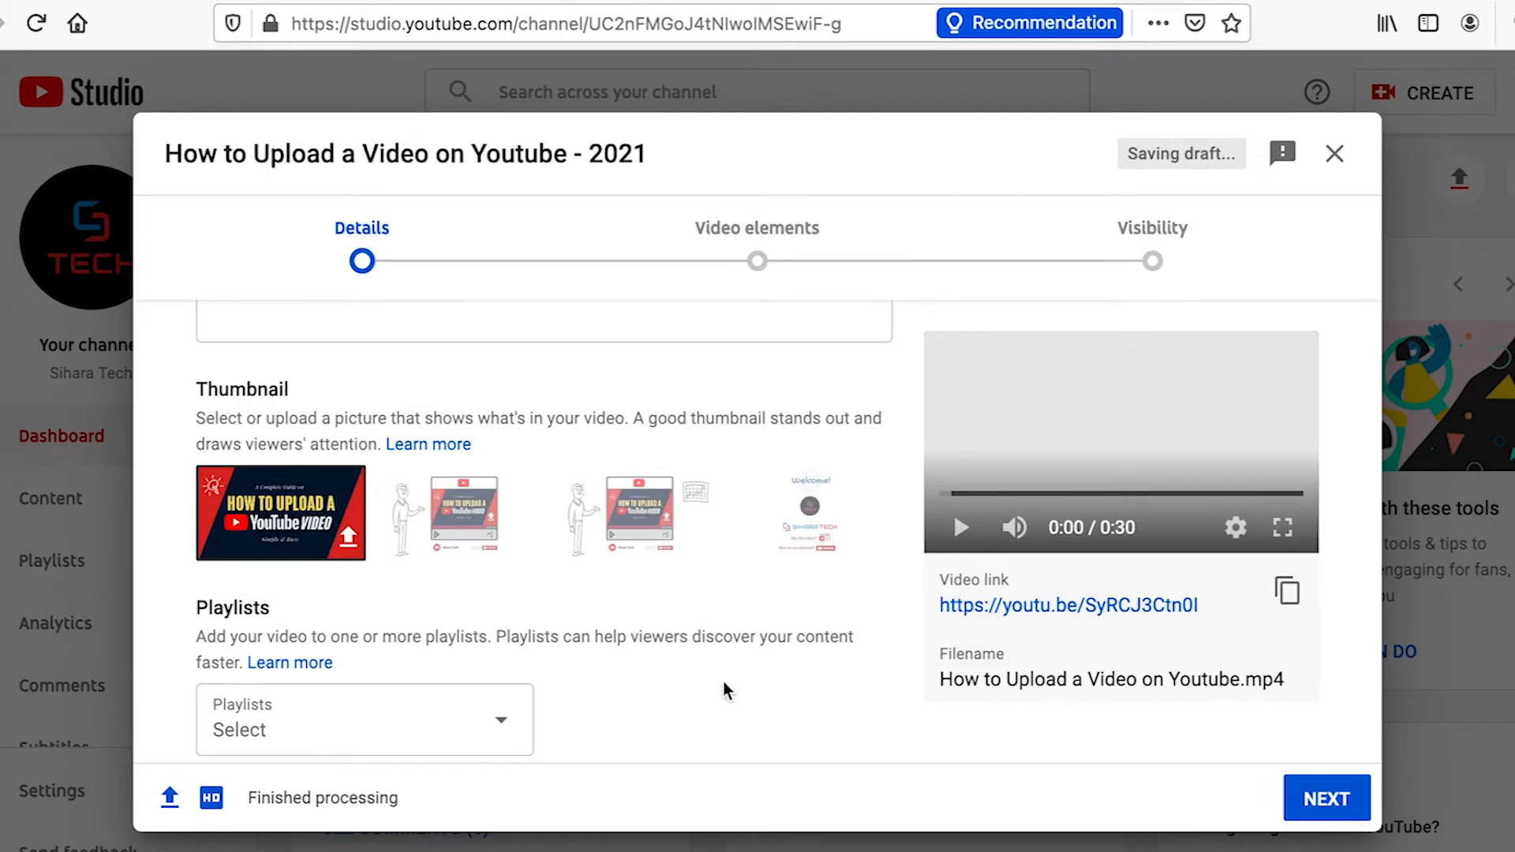
Add the video to the "Youtube Guide" playlist
{"action": "scroll", "coordinate": [724, 685], "scroll_direction": "down", "scroll_amount": 3}
{"action": "left_click", "coordinate": [499, 461]}
{"action": "left_click", "coordinate": [239, 359]}
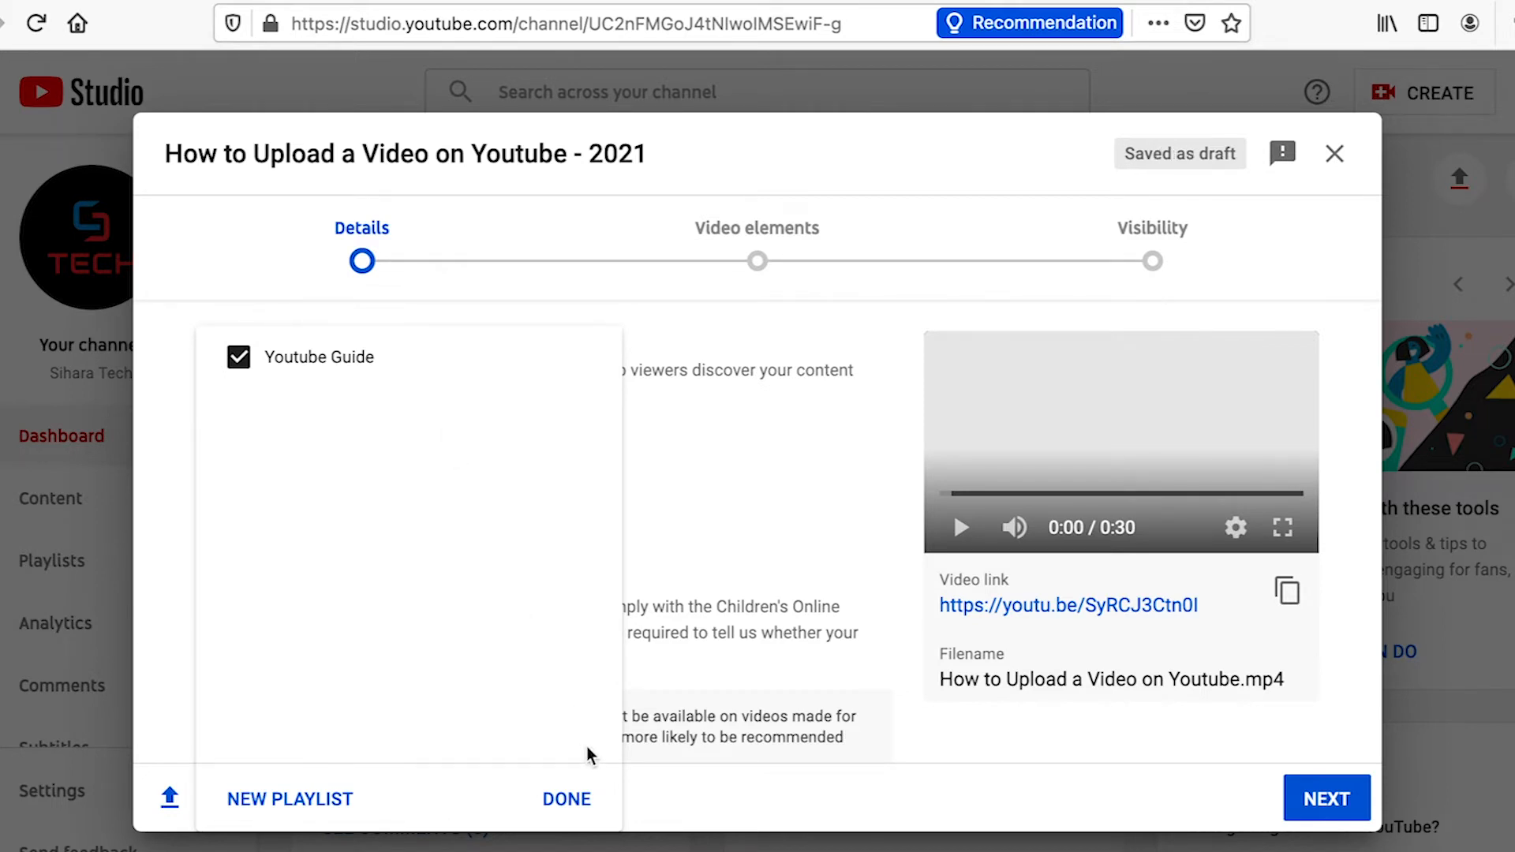
{"action": "left_click", "coordinate": [575, 798]}
Mark the video as not made for kids and expand the advanced age restriction options
{"action": "scroll", "coordinate": [805, 518], "scroll_direction": "down", "scroll_amount": 3}
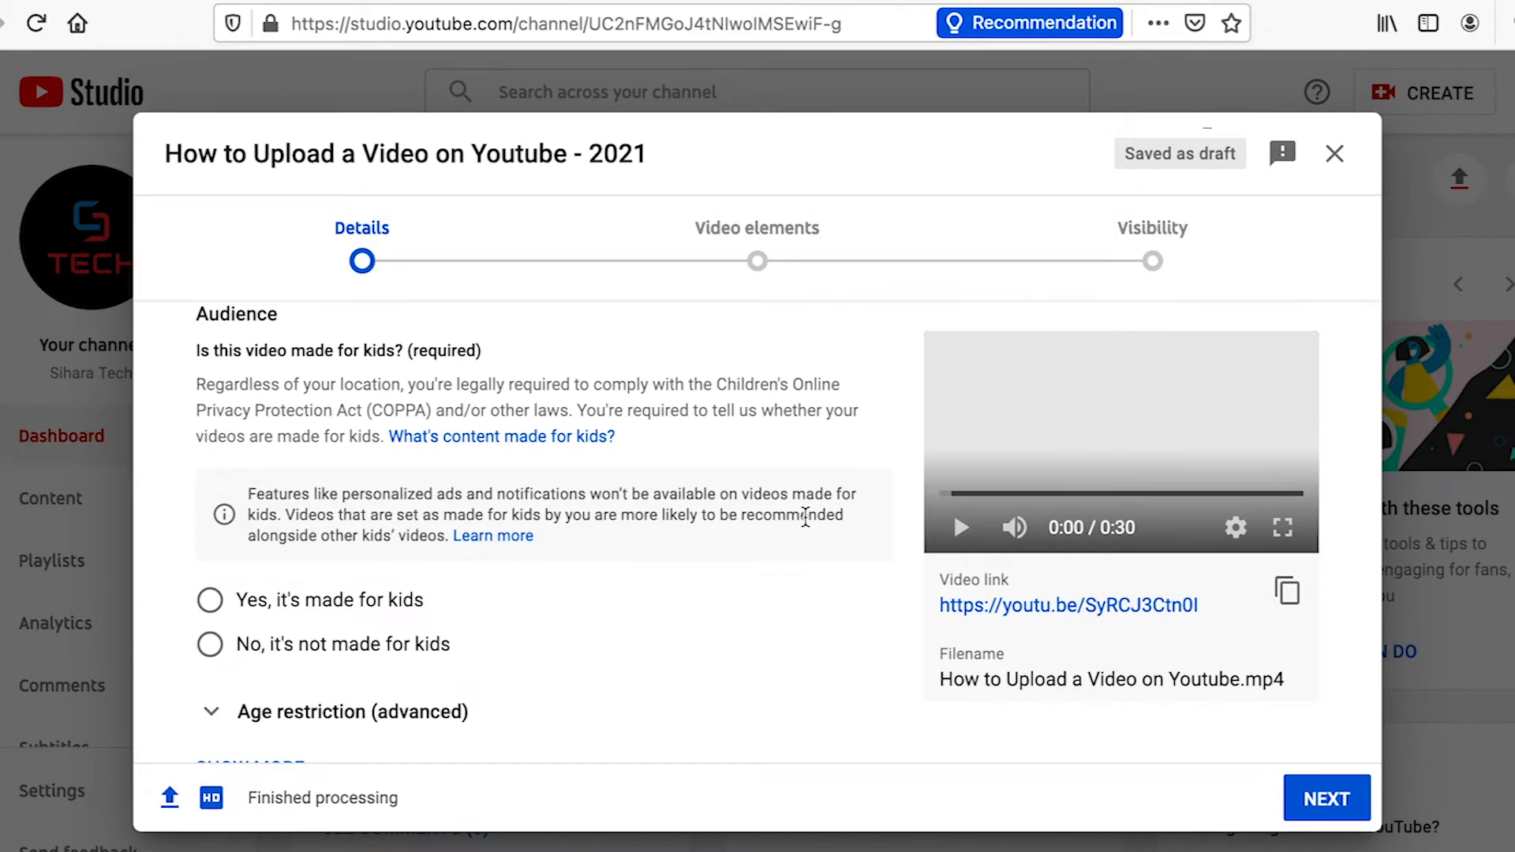
{"action": "left_click", "coordinate": [210, 644]}
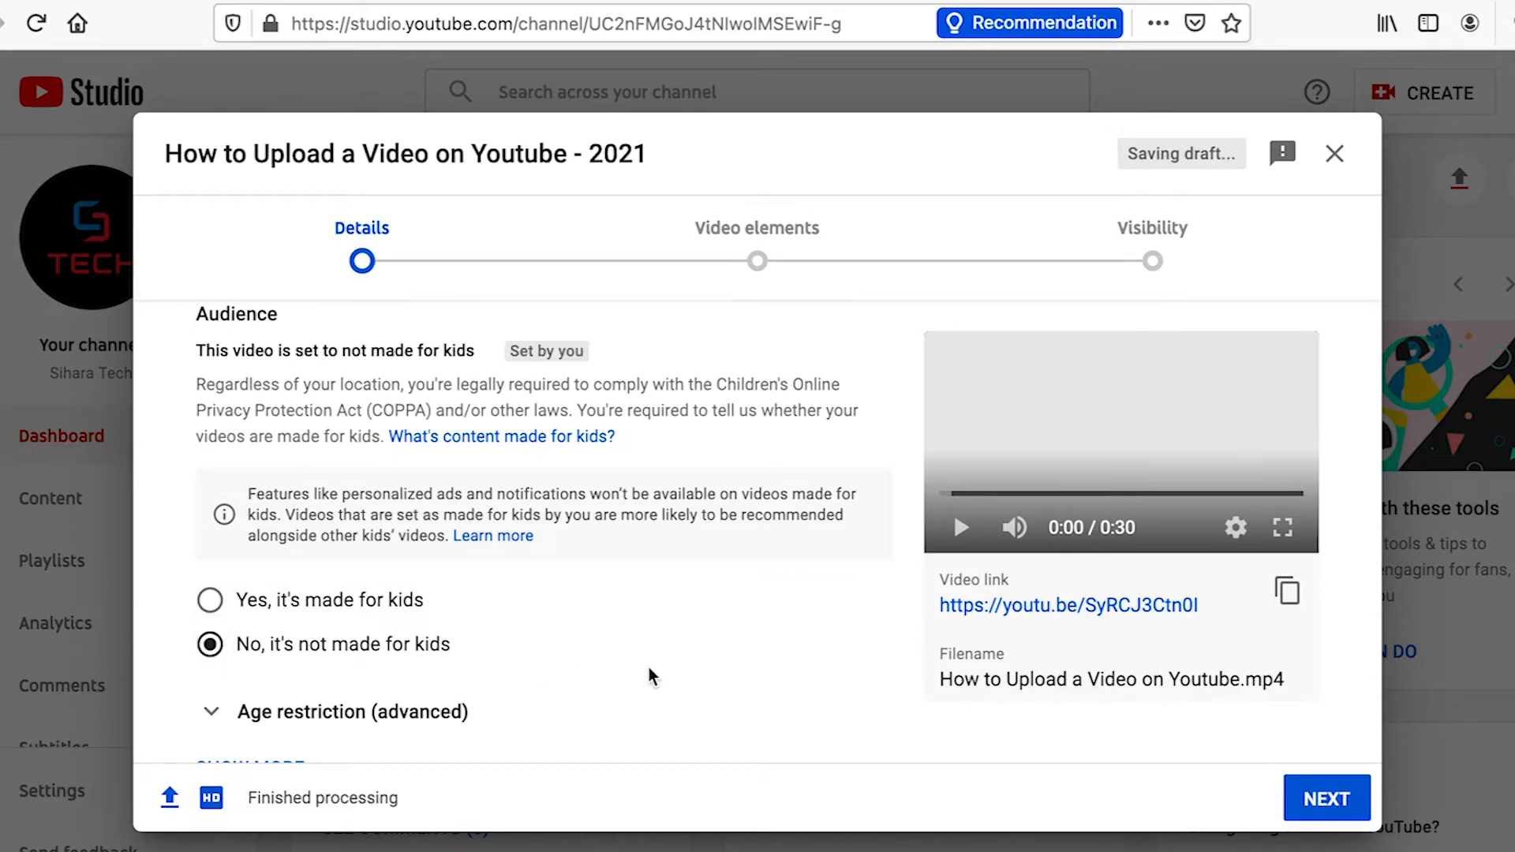
{"action": "scroll", "coordinate": [649, 677], "scroll_direction": "down", "scroll_amount": 2}
{"action": "left_click", "coordinate": [316, 582]}
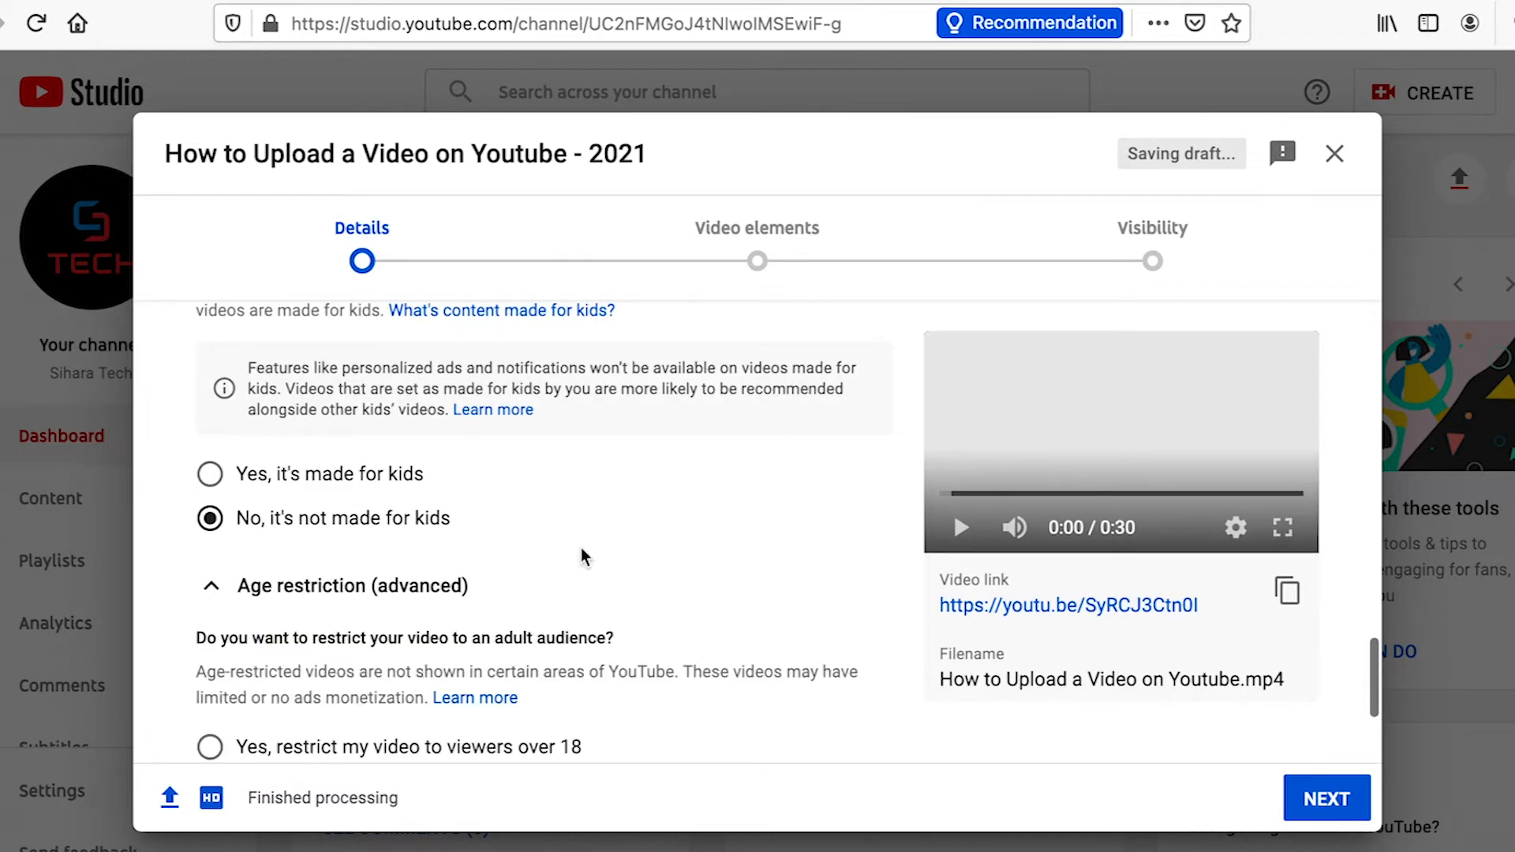
{"action": "scroll", "coordinate": [730, 593], "scroll_direction": "down", "scroll_amount": 3}
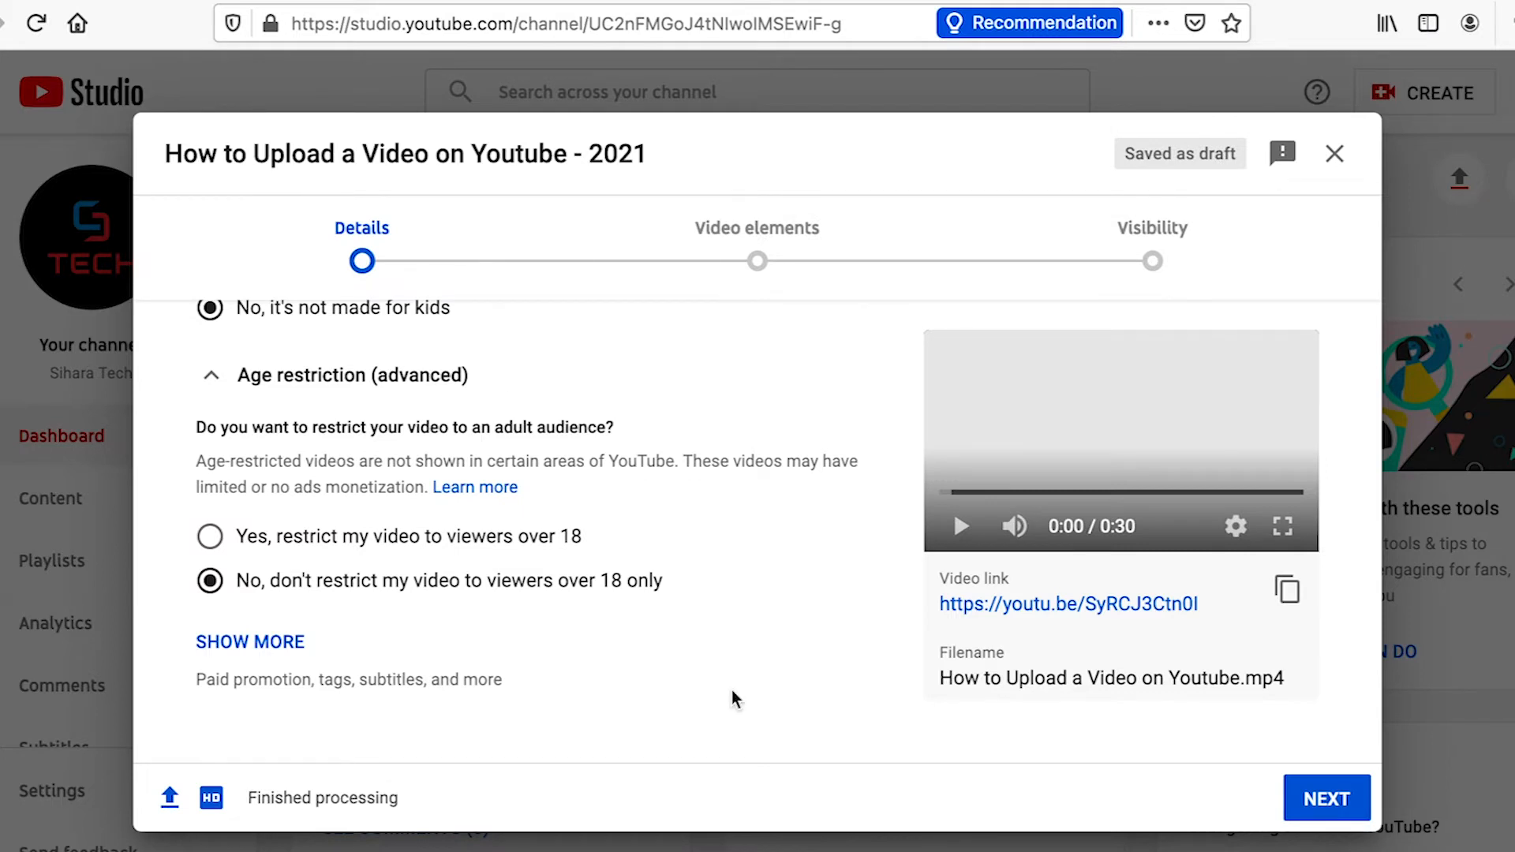
Reveal the additional video details and paste the prepared tags, starting with "How to upload a youtube video" and "upload youtube video"
{"action": "left_click", "coordinate": [263, 646]}
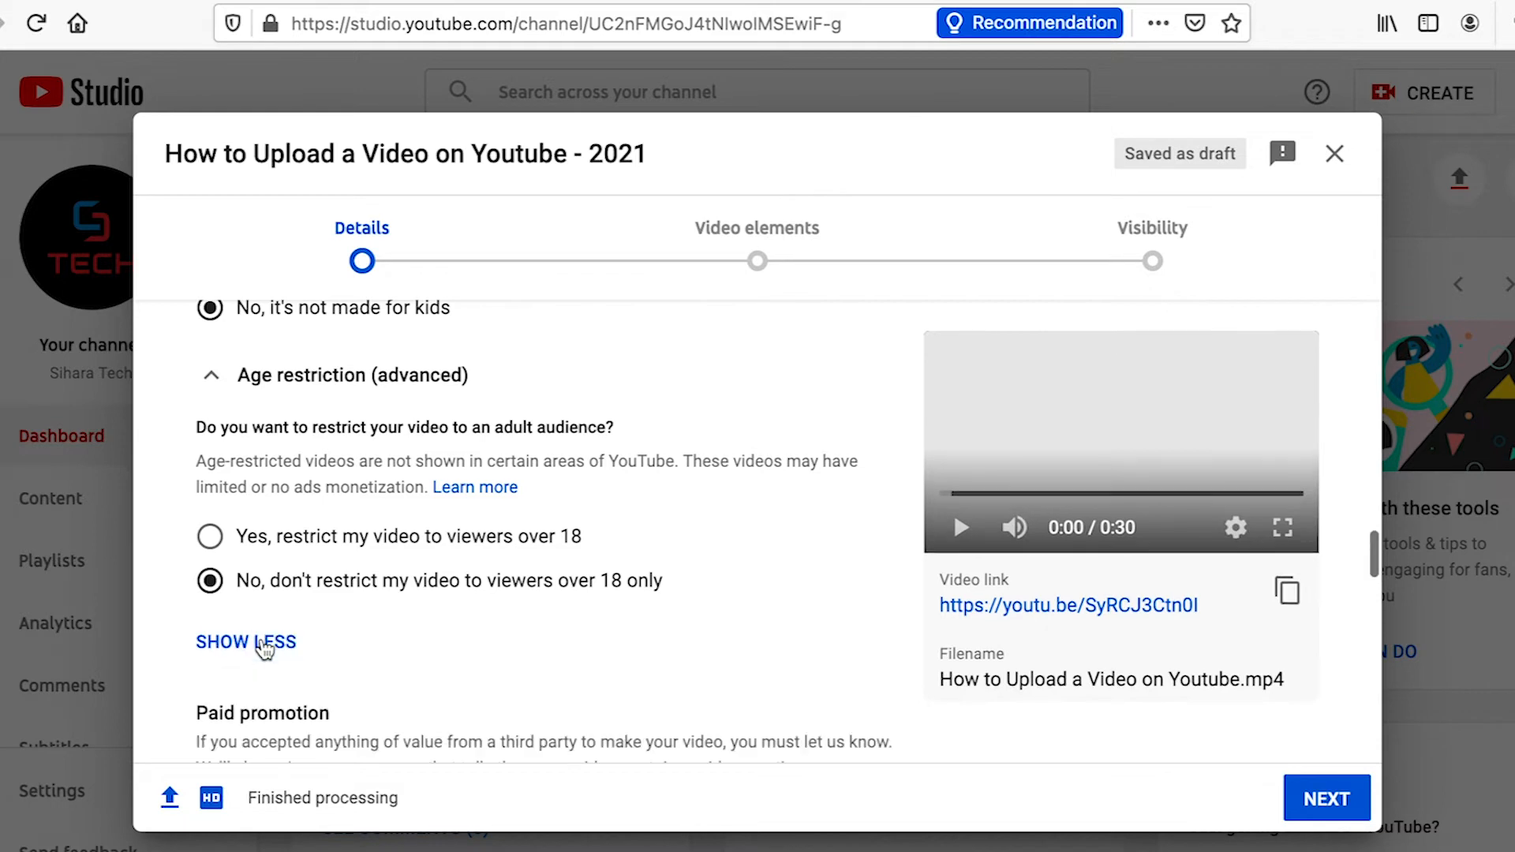
{"action": "scroll", "coordinate": [814, 695], "scroll_direction": "down", "scroll_amount": 4}
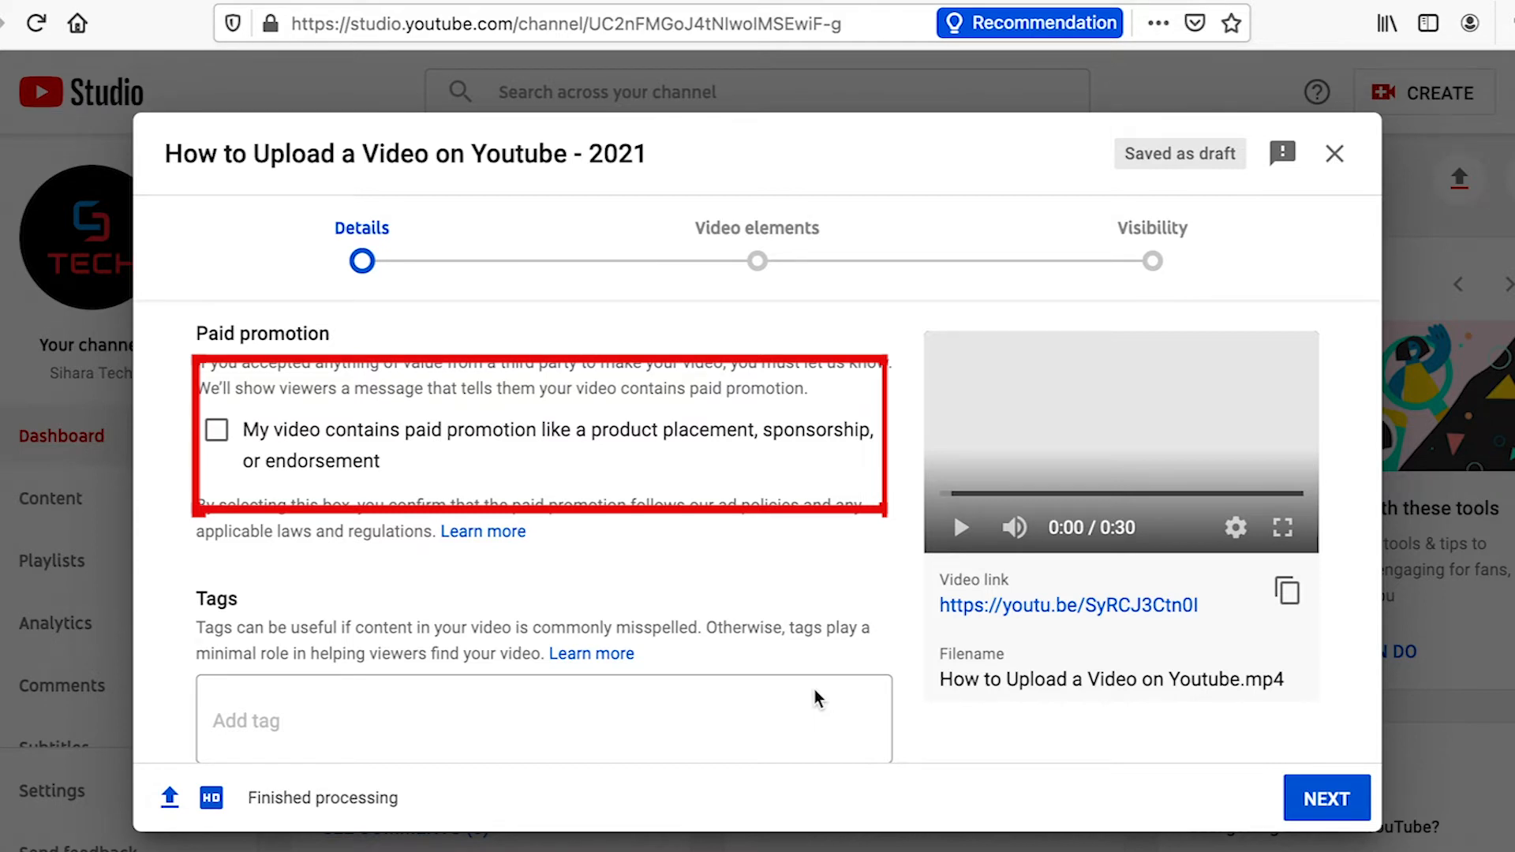
{"action": "scroll", "coordinate": [815, 690], "scroll_direction": "down", "scroll_amount": 3}
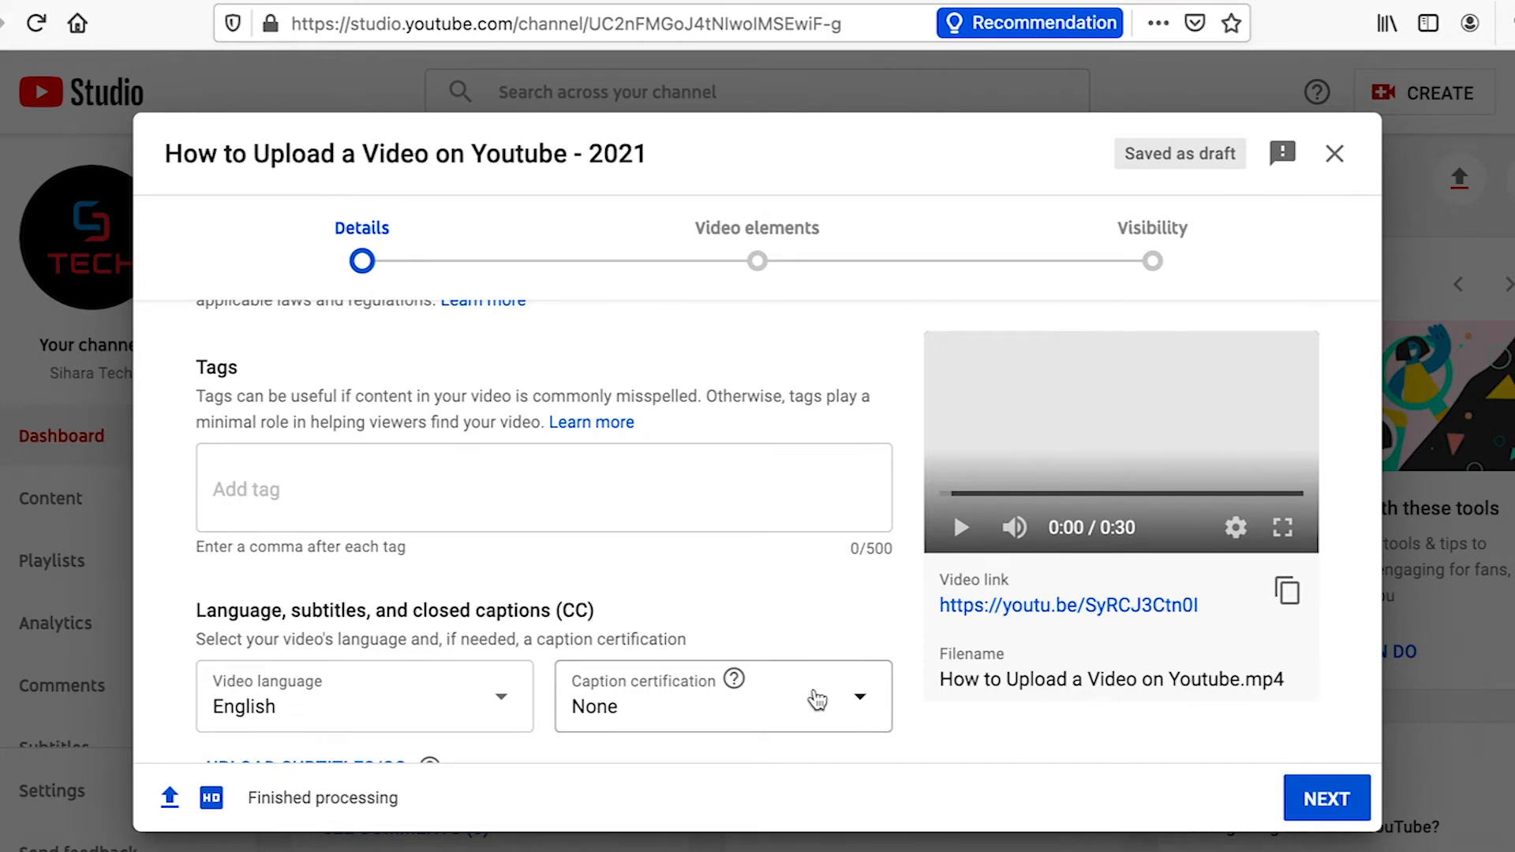
{"action": "left_click", "coordinate": [361, 507]}
{"action": "key", "text": "ctrl+v"}
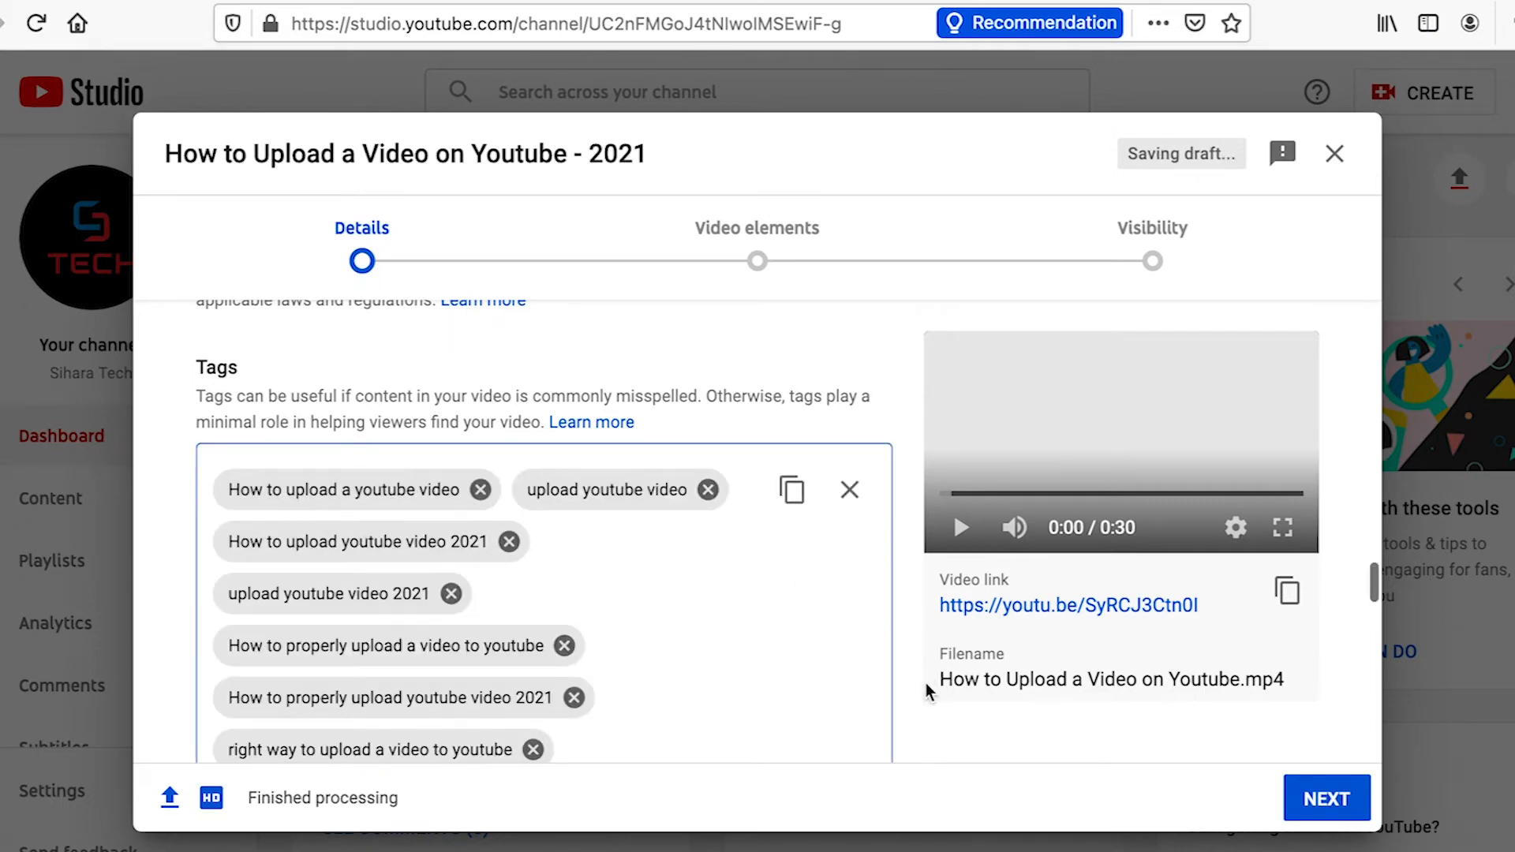
Choose Standard YouTube License as the video's license
{"action": "scroll", "coordinate": [925, 683], "scroll_direction": "down", "scroll_amount": 10}
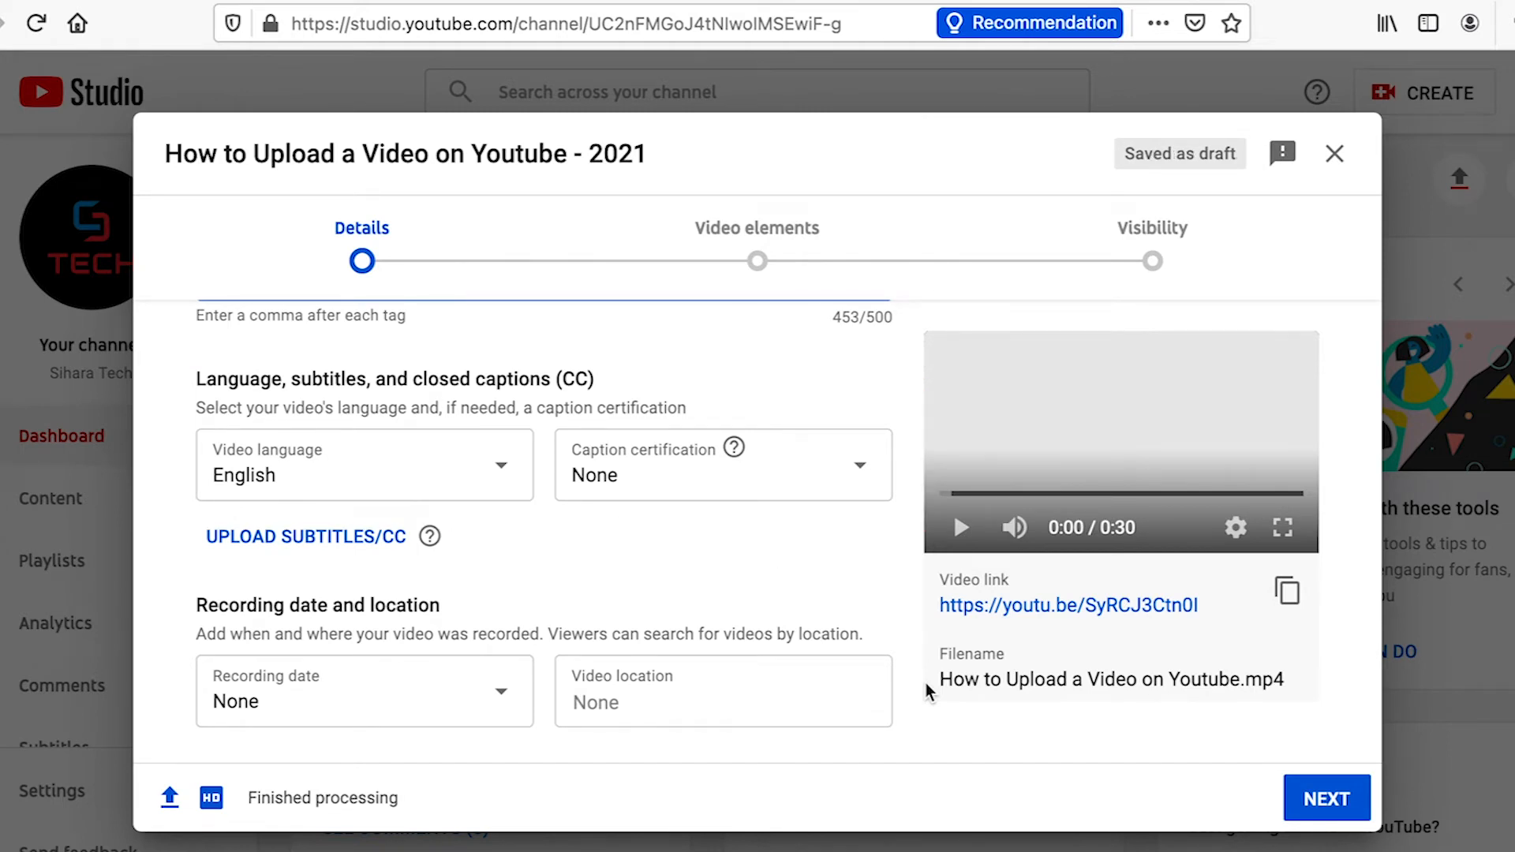
{"action": "scroll", "coordinate": [926, 691], "scroll_direction": "down", "scroll_amount": 3}
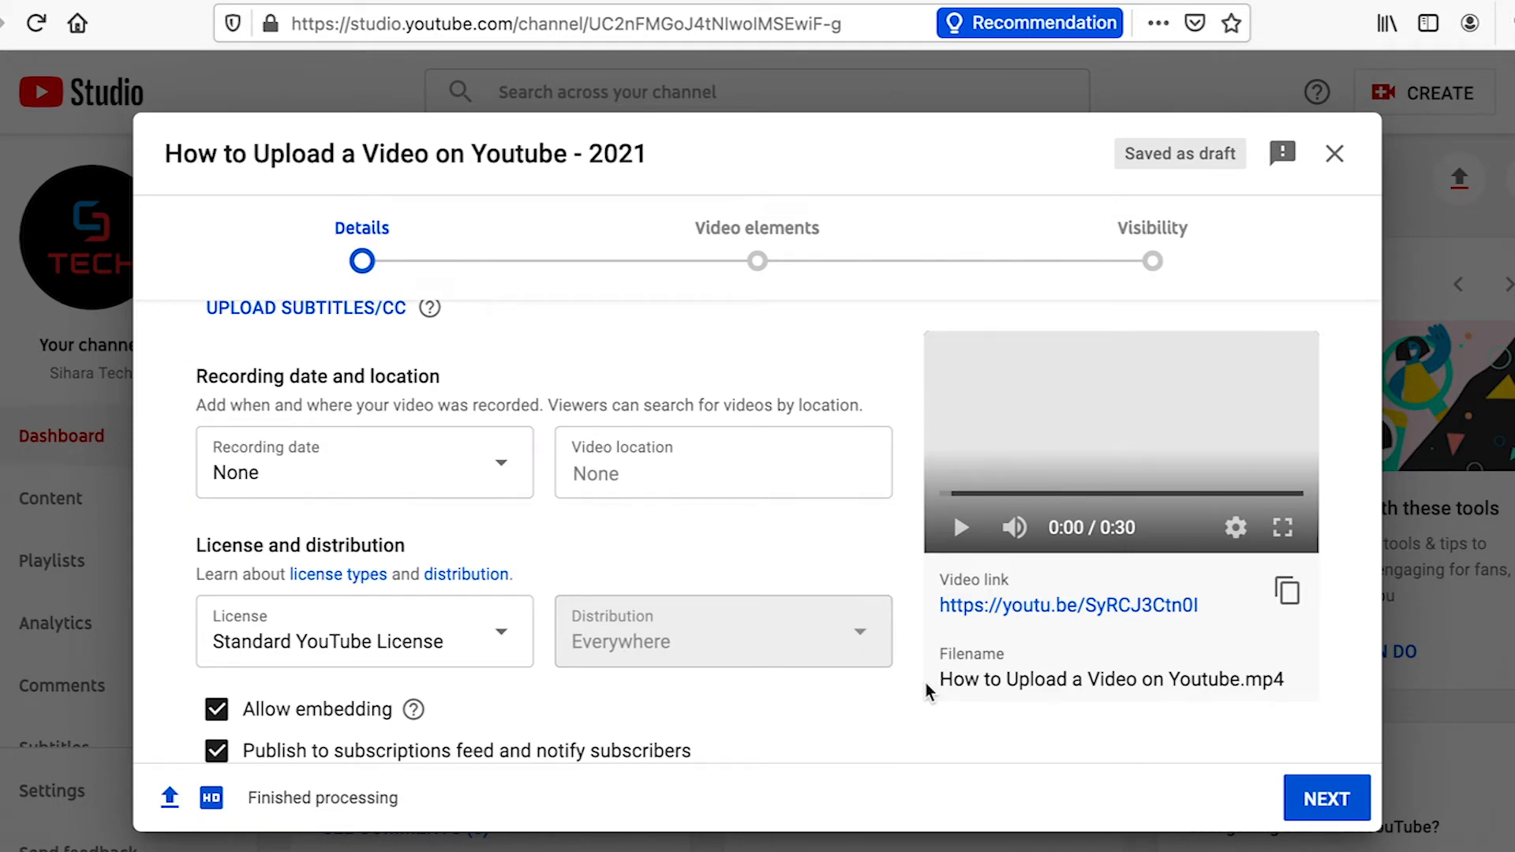
{"action": "left_click", "coordinate": [514, 641]}
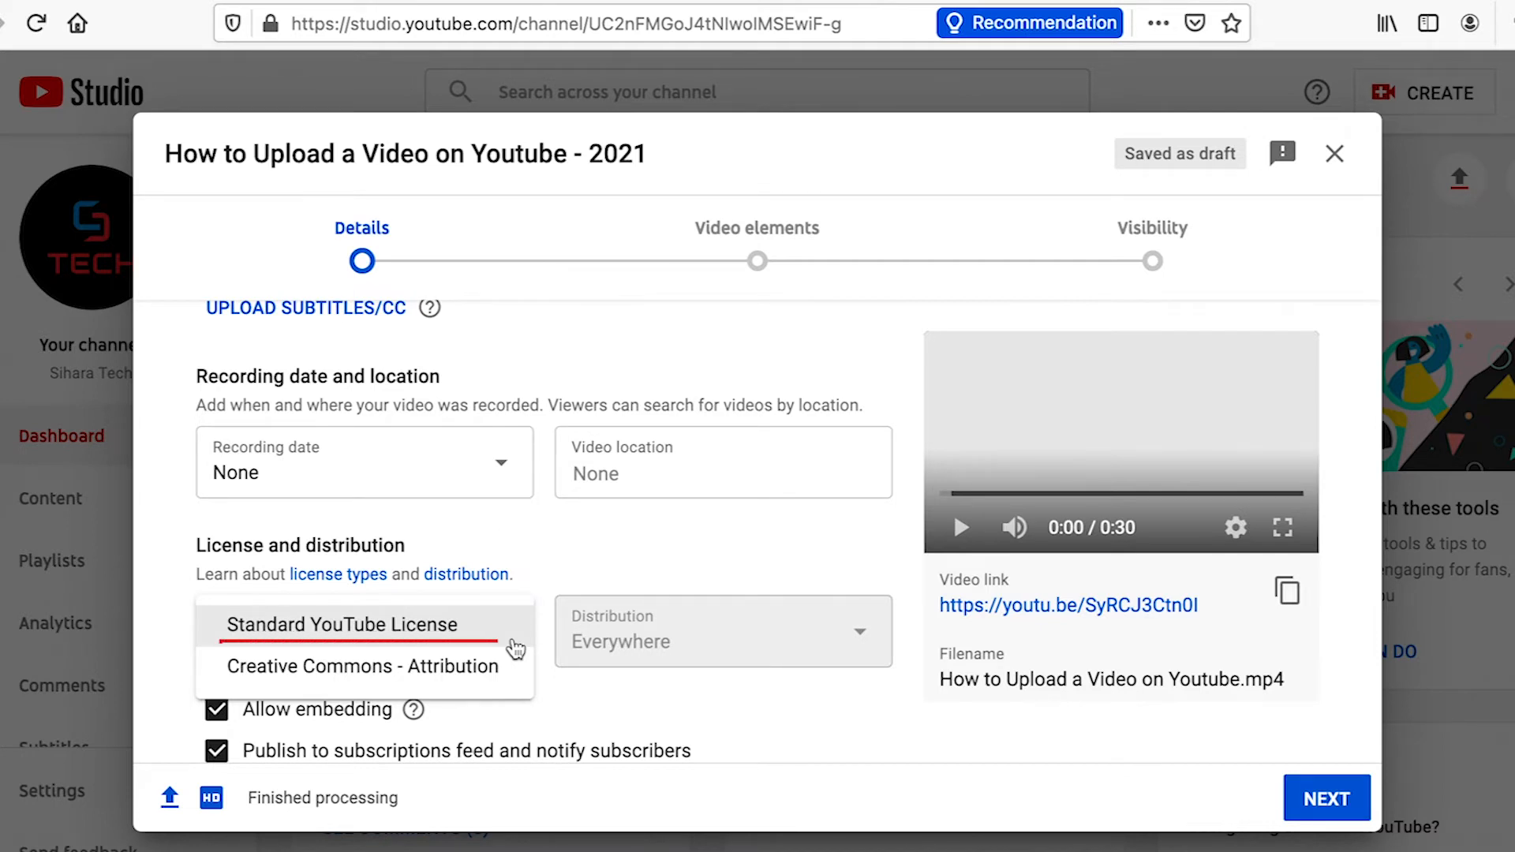
{"action": "left_click", "coordinate": [505, 633]}
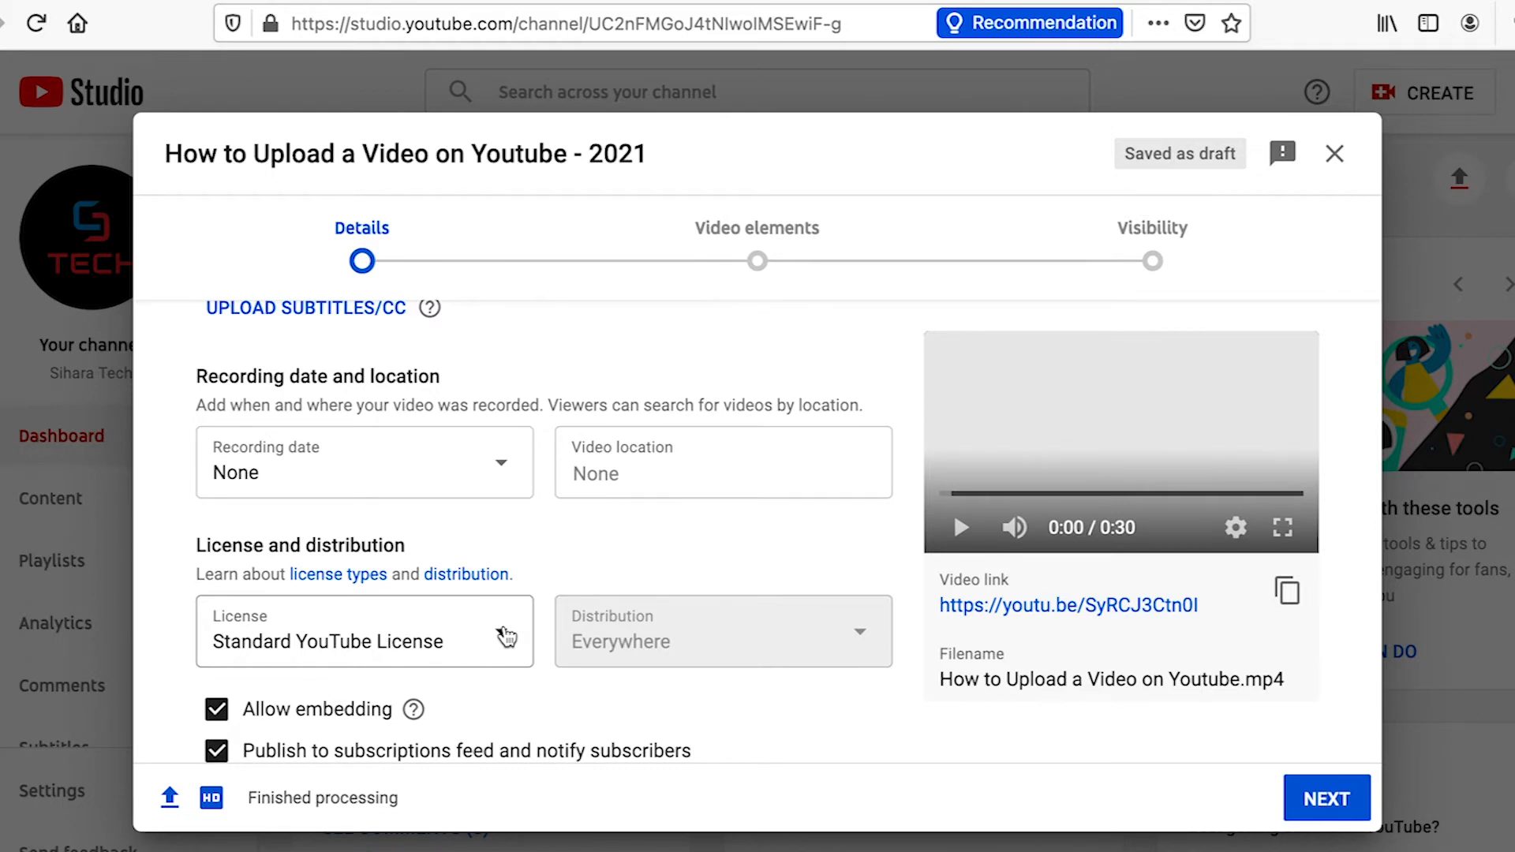
Choose Howto & Style as the video's category
{"action": "scroll", "coordinate": [505, 633], "scroll_direction": "down", "scroll_amount": 5}
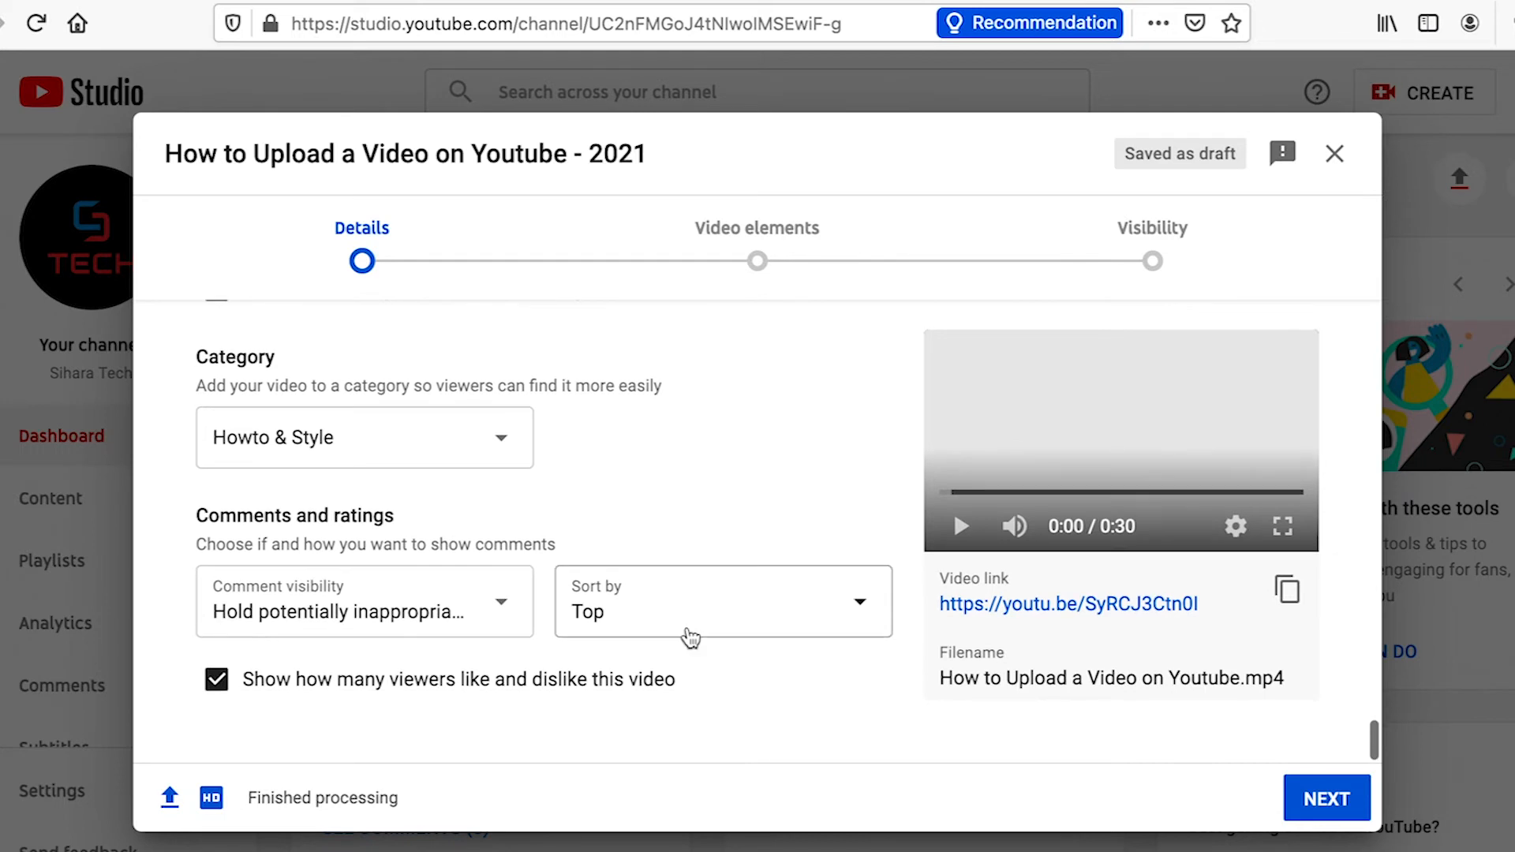
{"action": "left_click", "coordinate": [512, 449]}
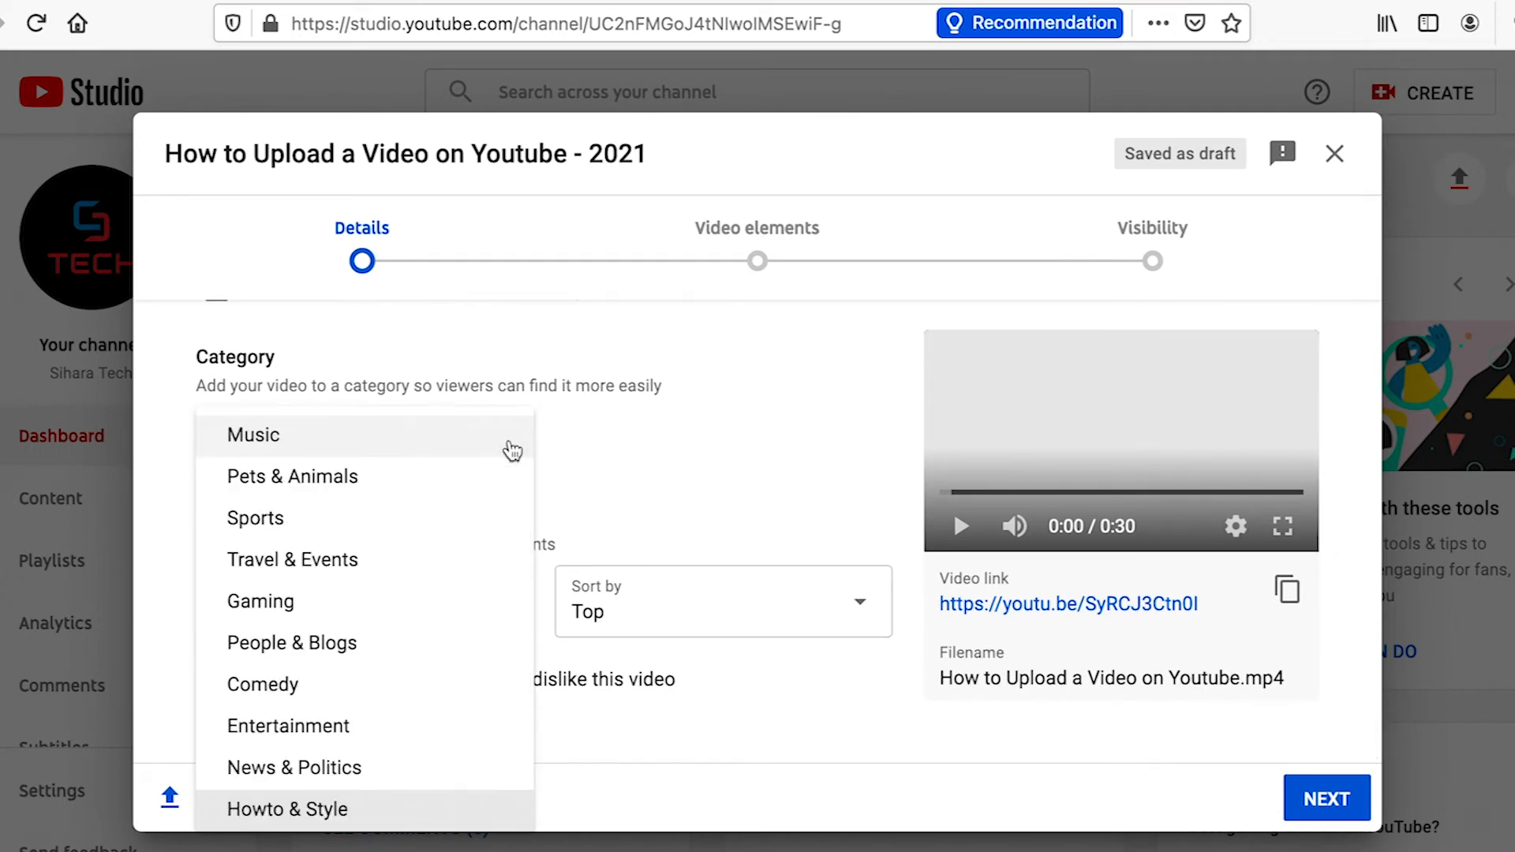
{"action": "scroll", "coordinate": [512, 450], "scroll_direction": "down", "scroll_amount": 2}
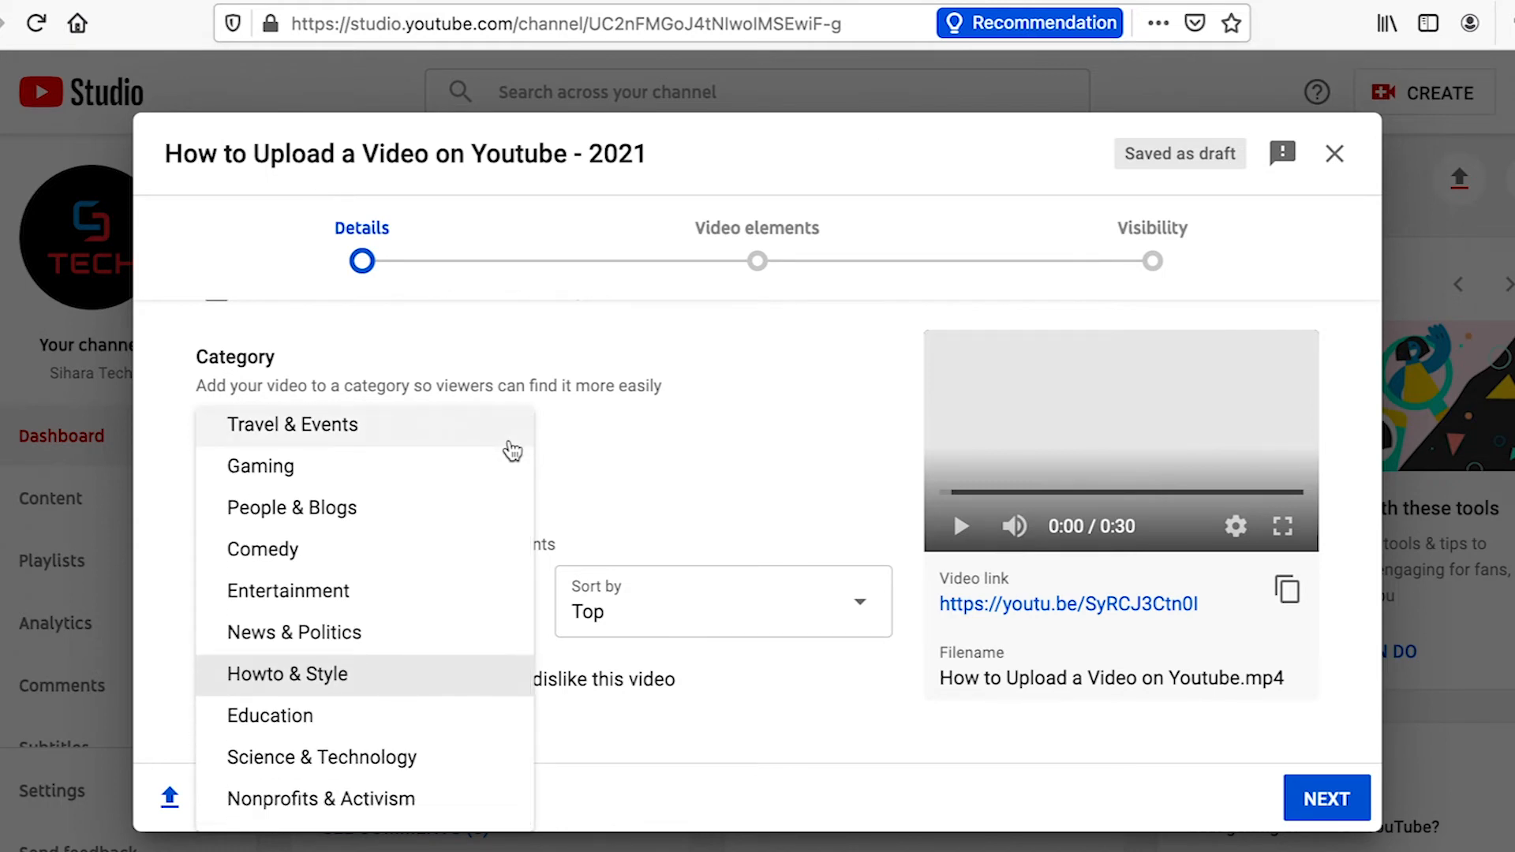
{"action": "left_click", "coordinate": [401, 675]}
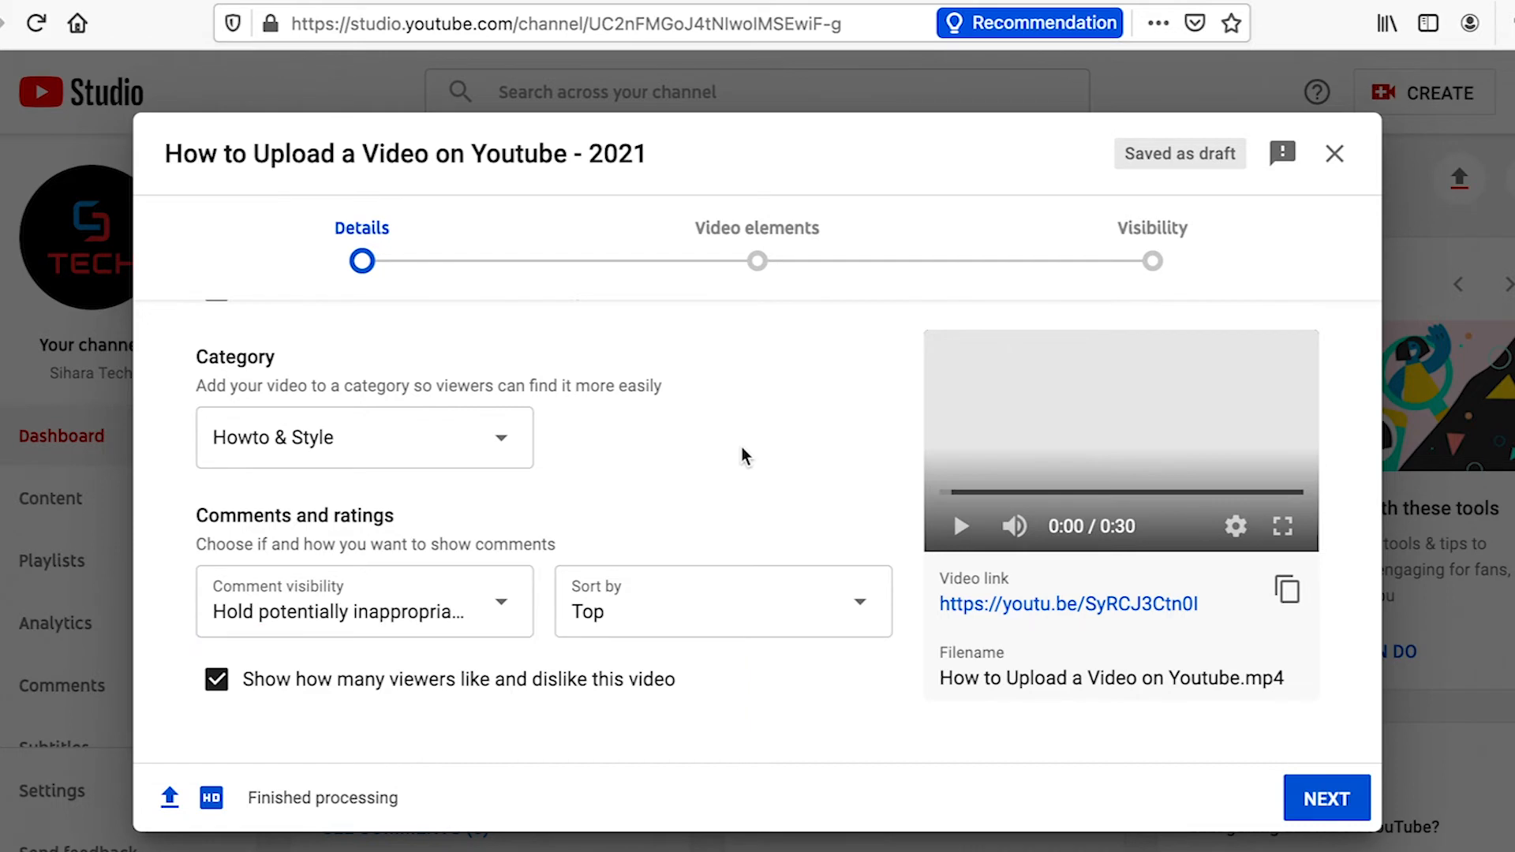
Add an end screen to the video using the template with two videos
{"action": "left_click", "coordinate": [755, 252]}
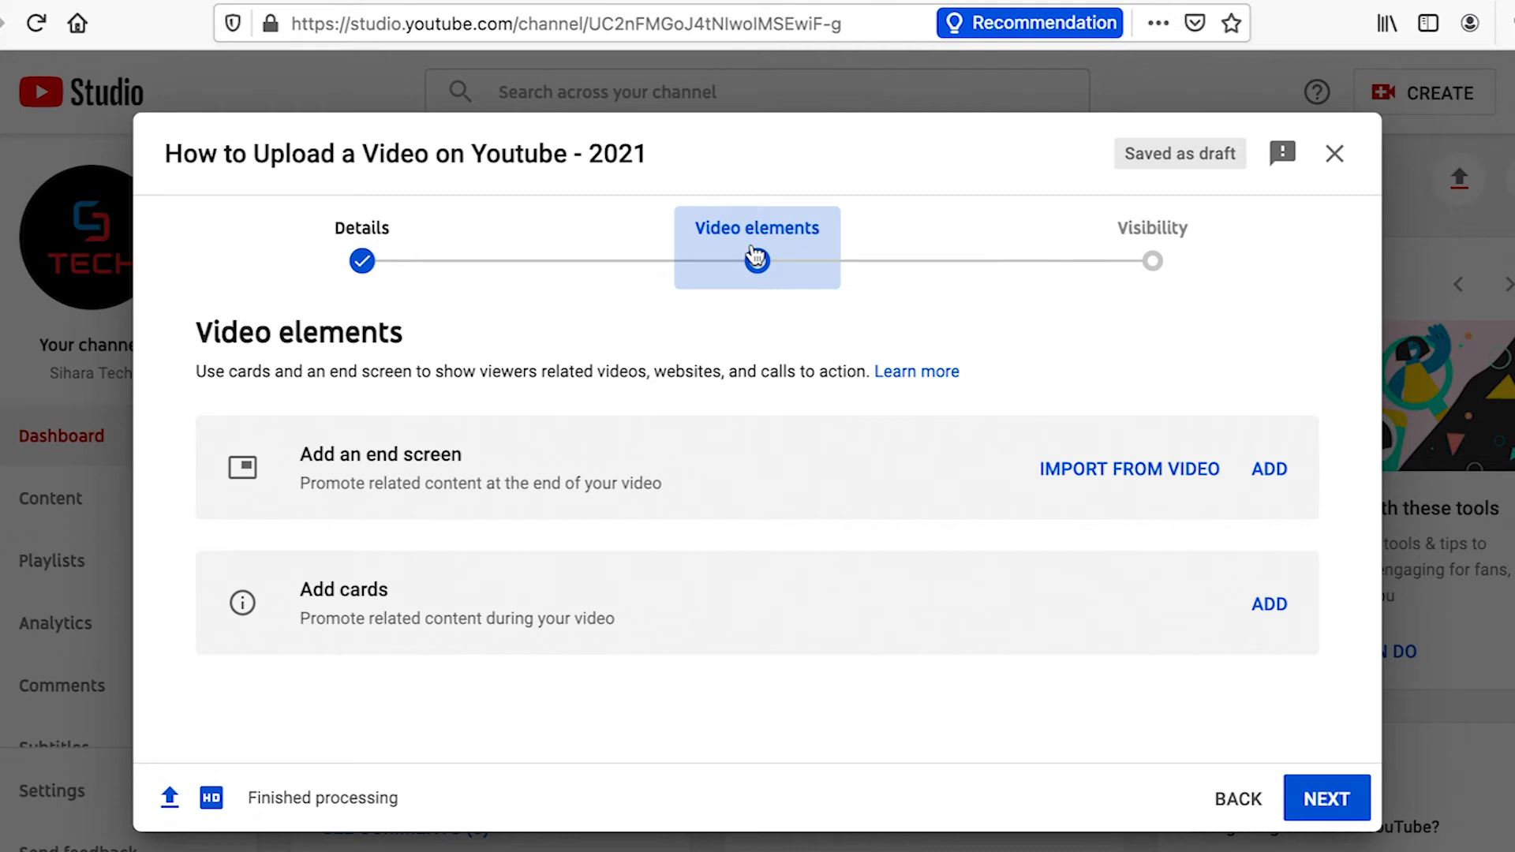
{"action": "left_click", "coordinate": [1271, 471]}
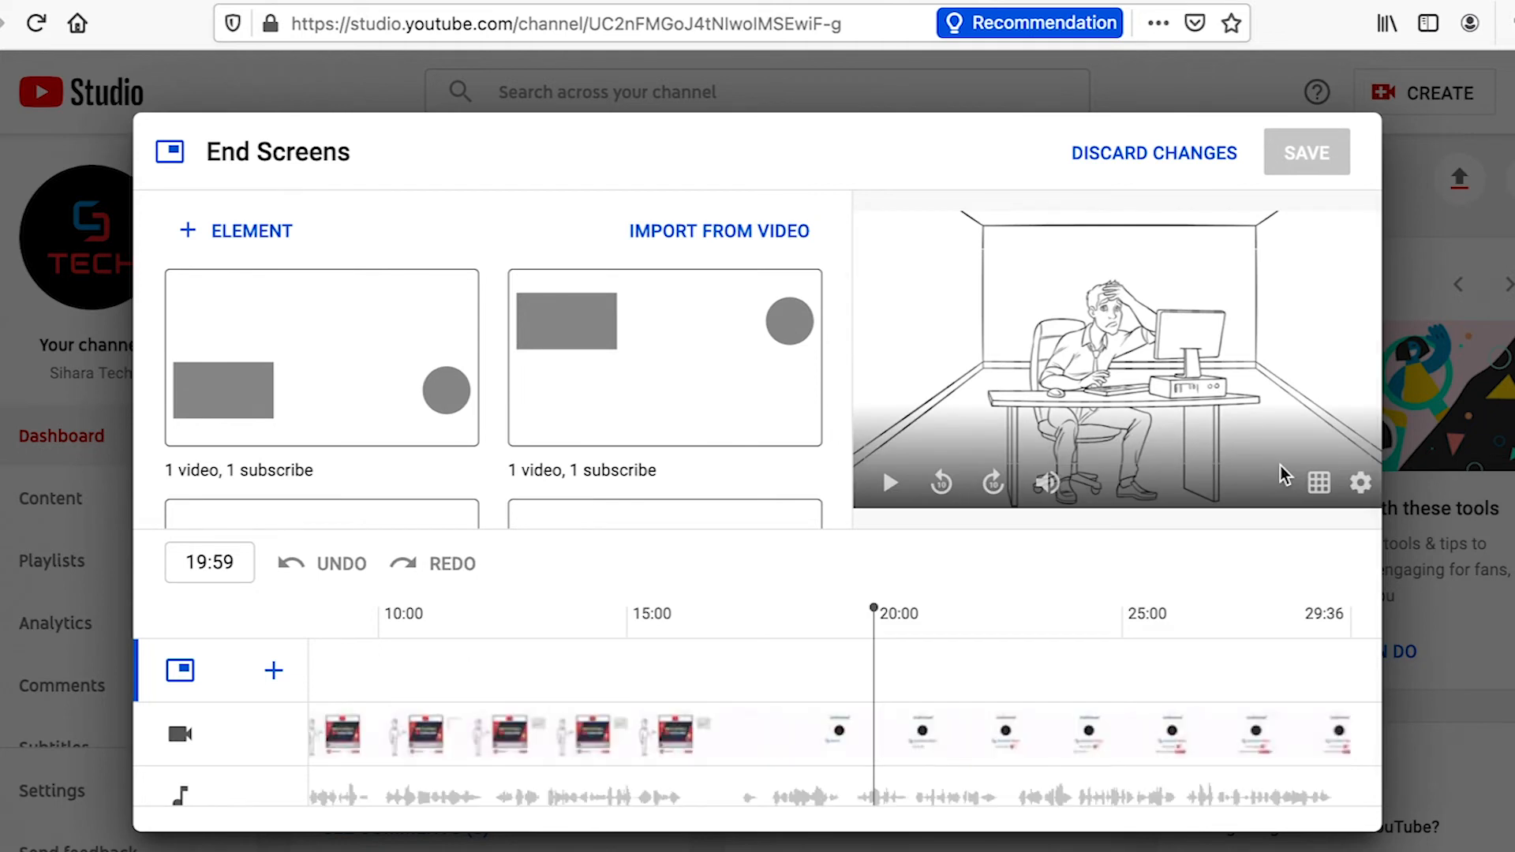
{"action": "scroll", "coordinate": [839, 315], "scroll_direction": "down", "scroll_amount": 3}
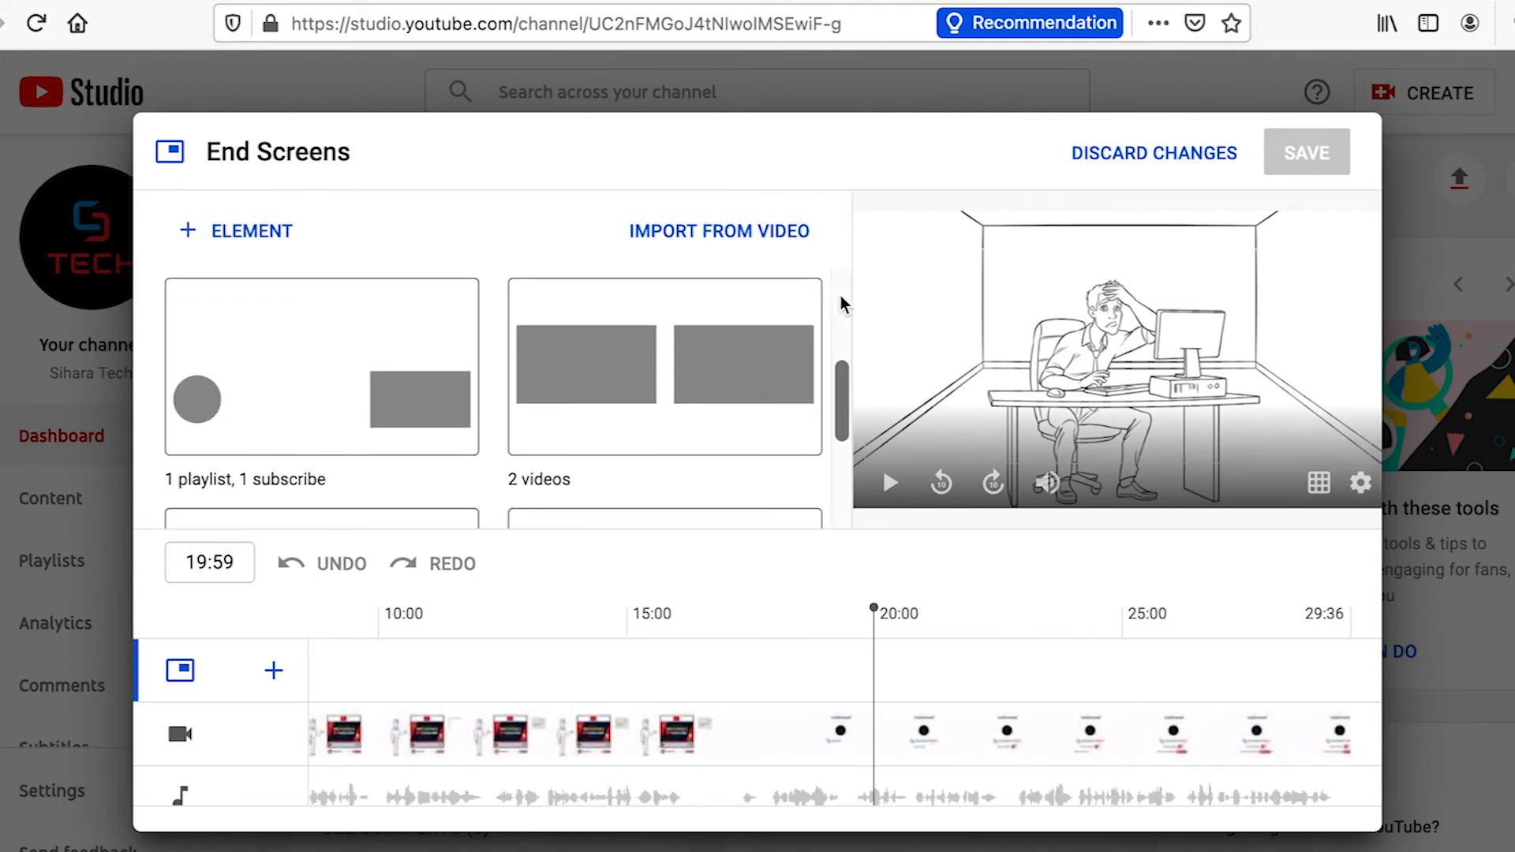
{"action": "left_click", "coordinate": [715, 309]}
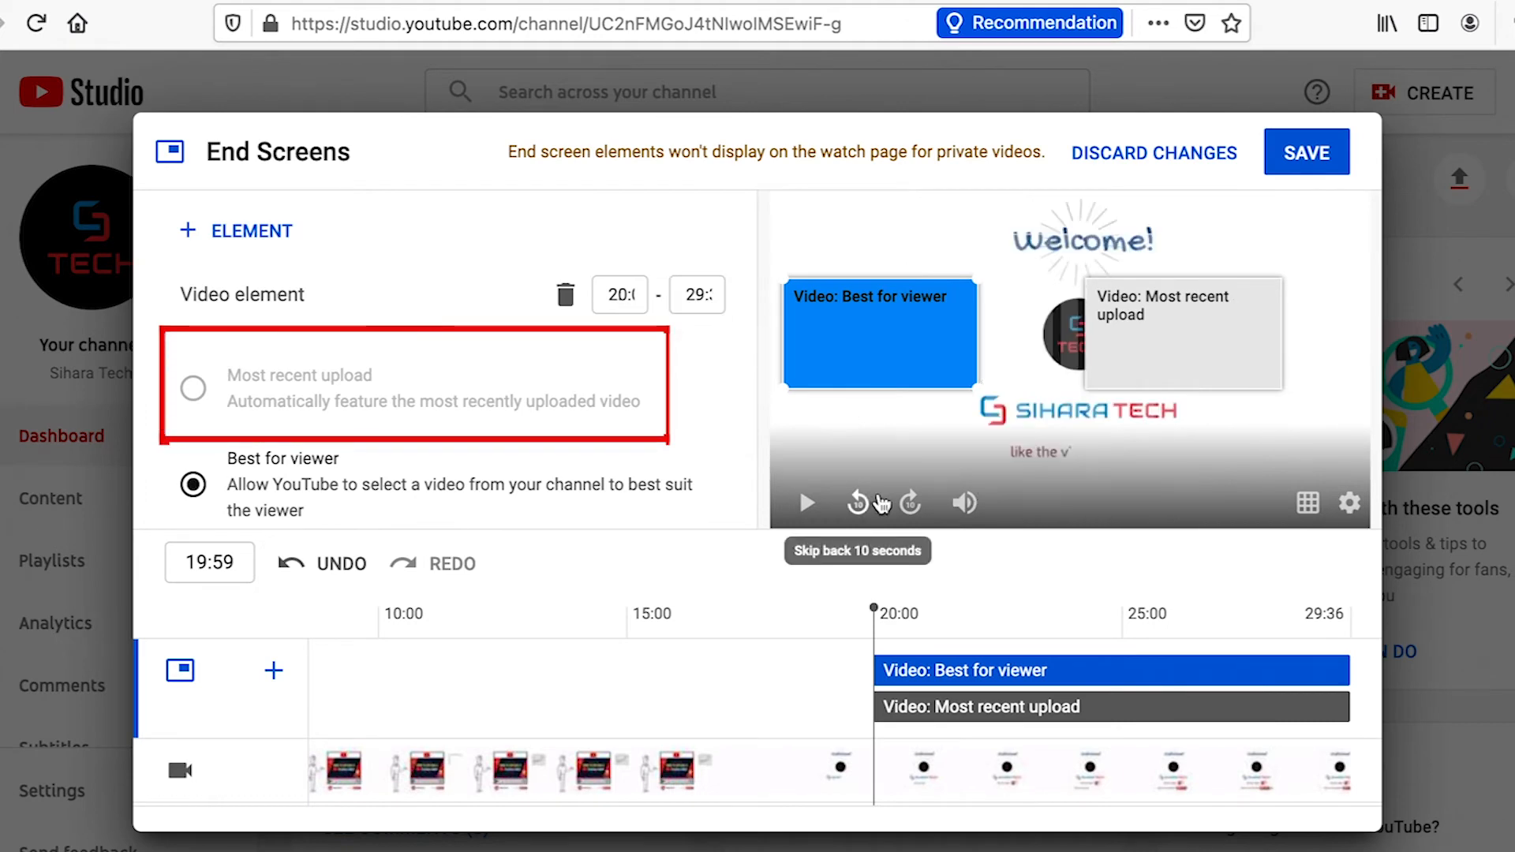
Set the two end screen elements to the specific videos "How to Create a YouTube channel 2021" and "How to change channel name - 3 easy steps"
{"action": "scroll", "coordinate": [704, 500], "scroll_direction": "down", "scroll_amount": 2}
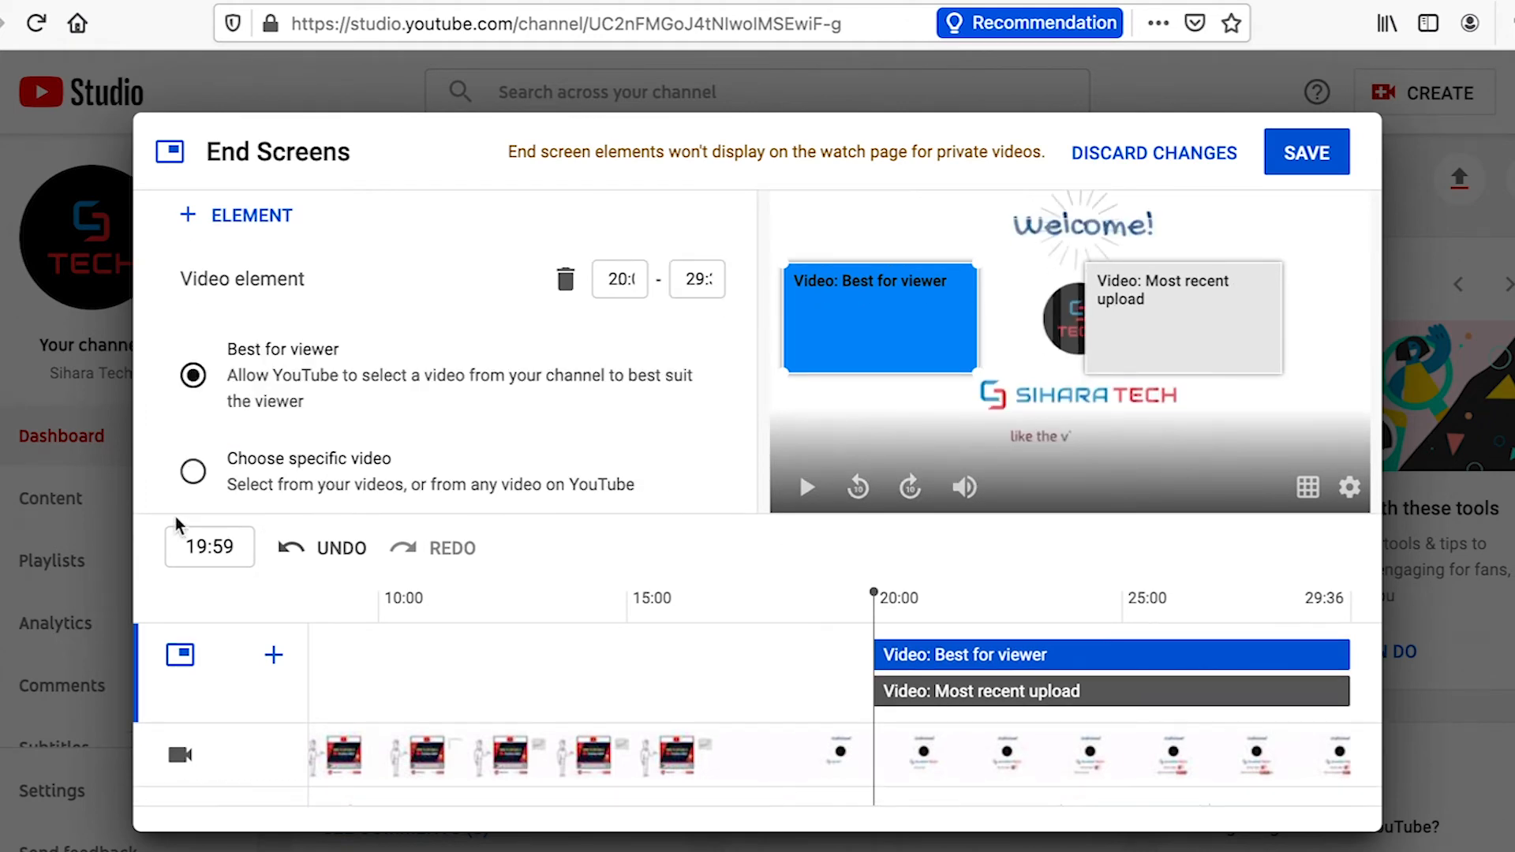
{"action": "left_click", "coordinate": [194, 472]}
{"action": "left_click", "coordinate": [308, 372]}
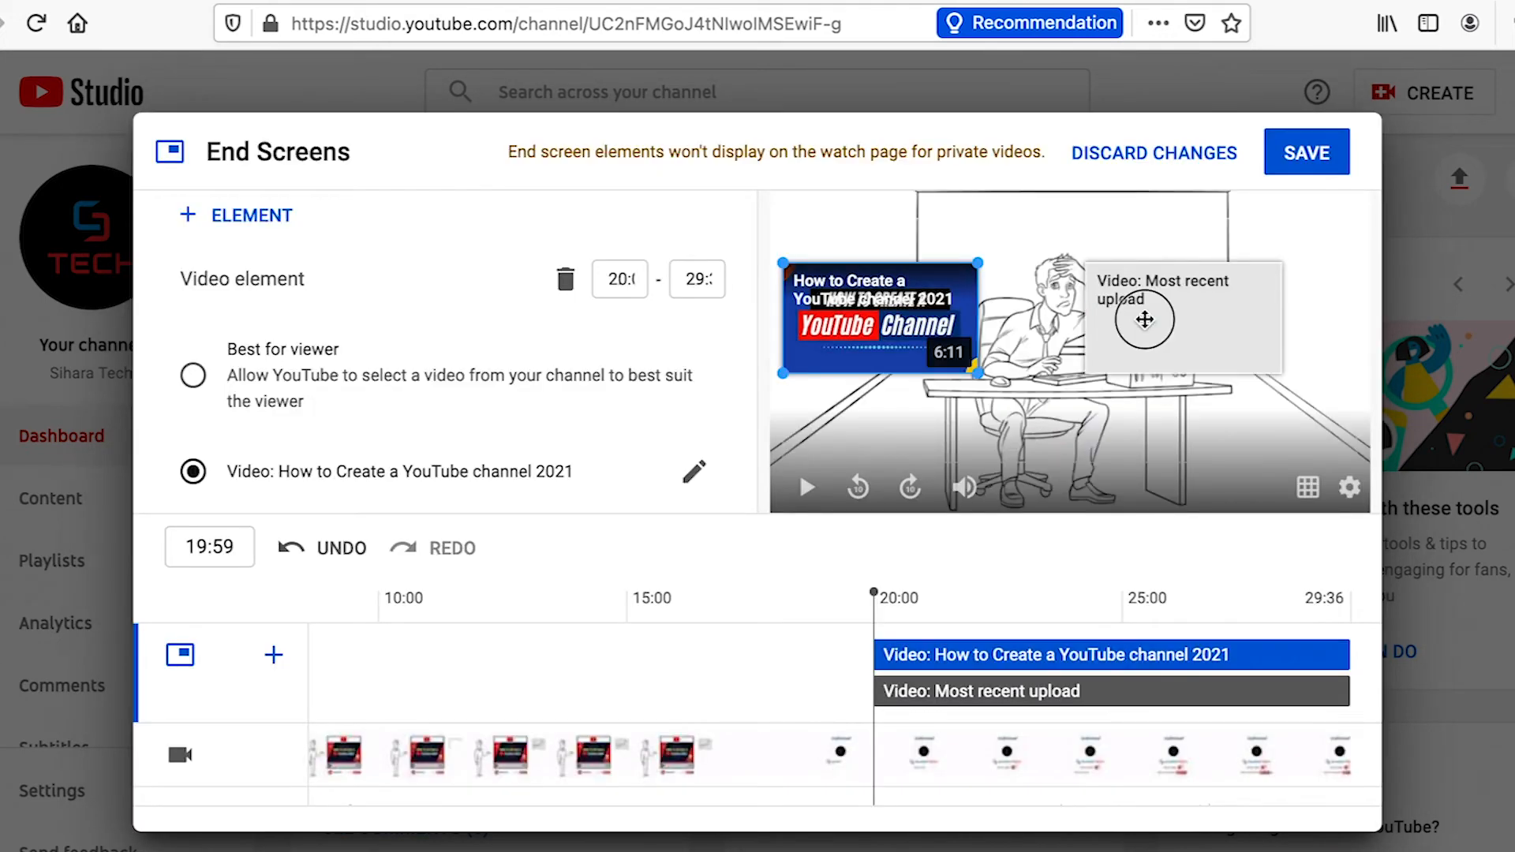
{"action": "left_click", "coordinate": [1142, 314]}
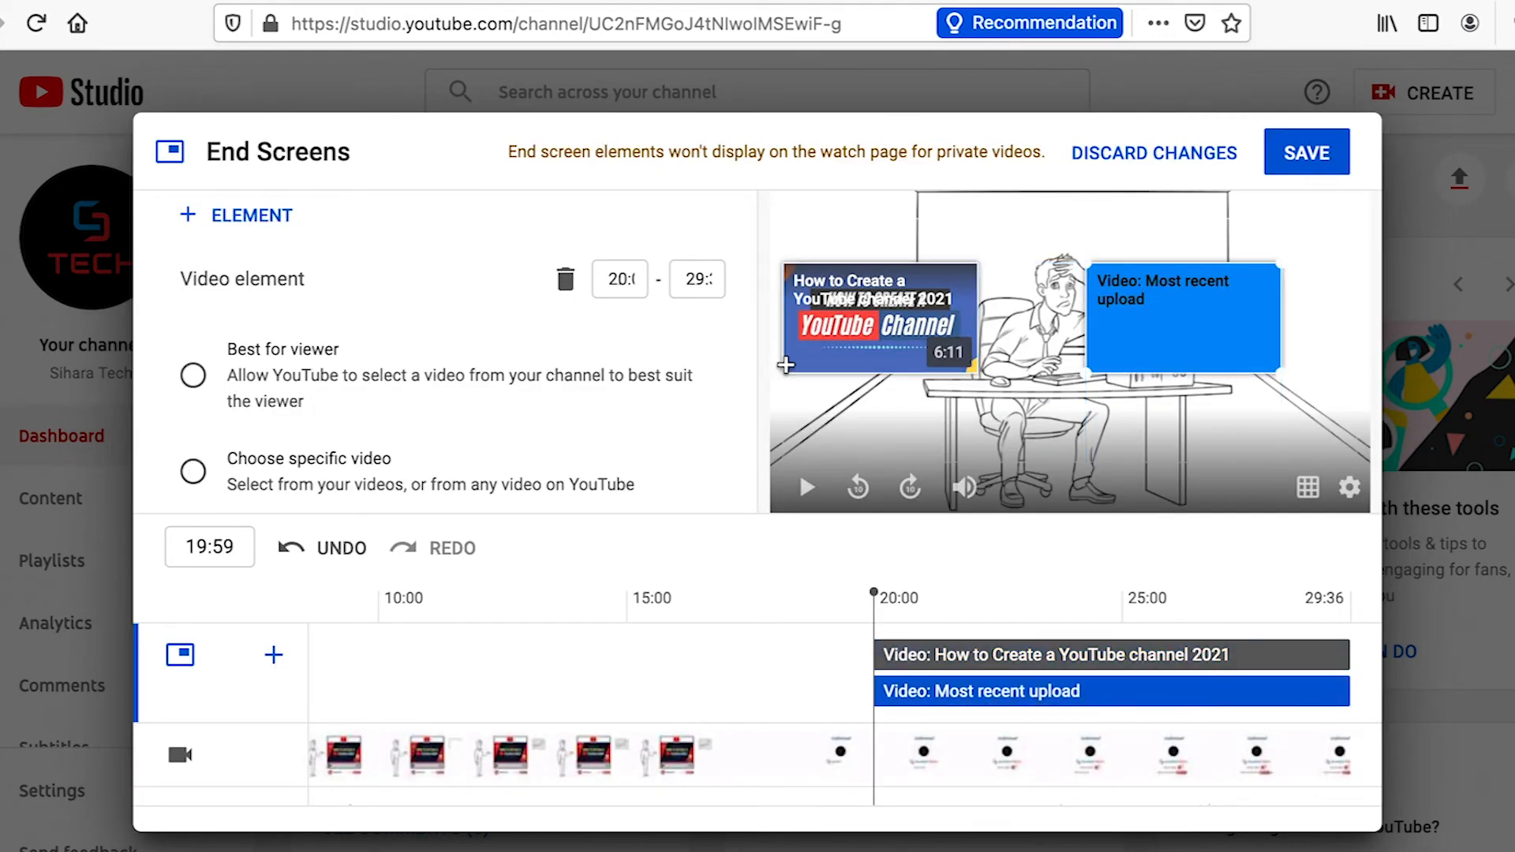
{"action": "left_click", "coordinate": [195, 473]}
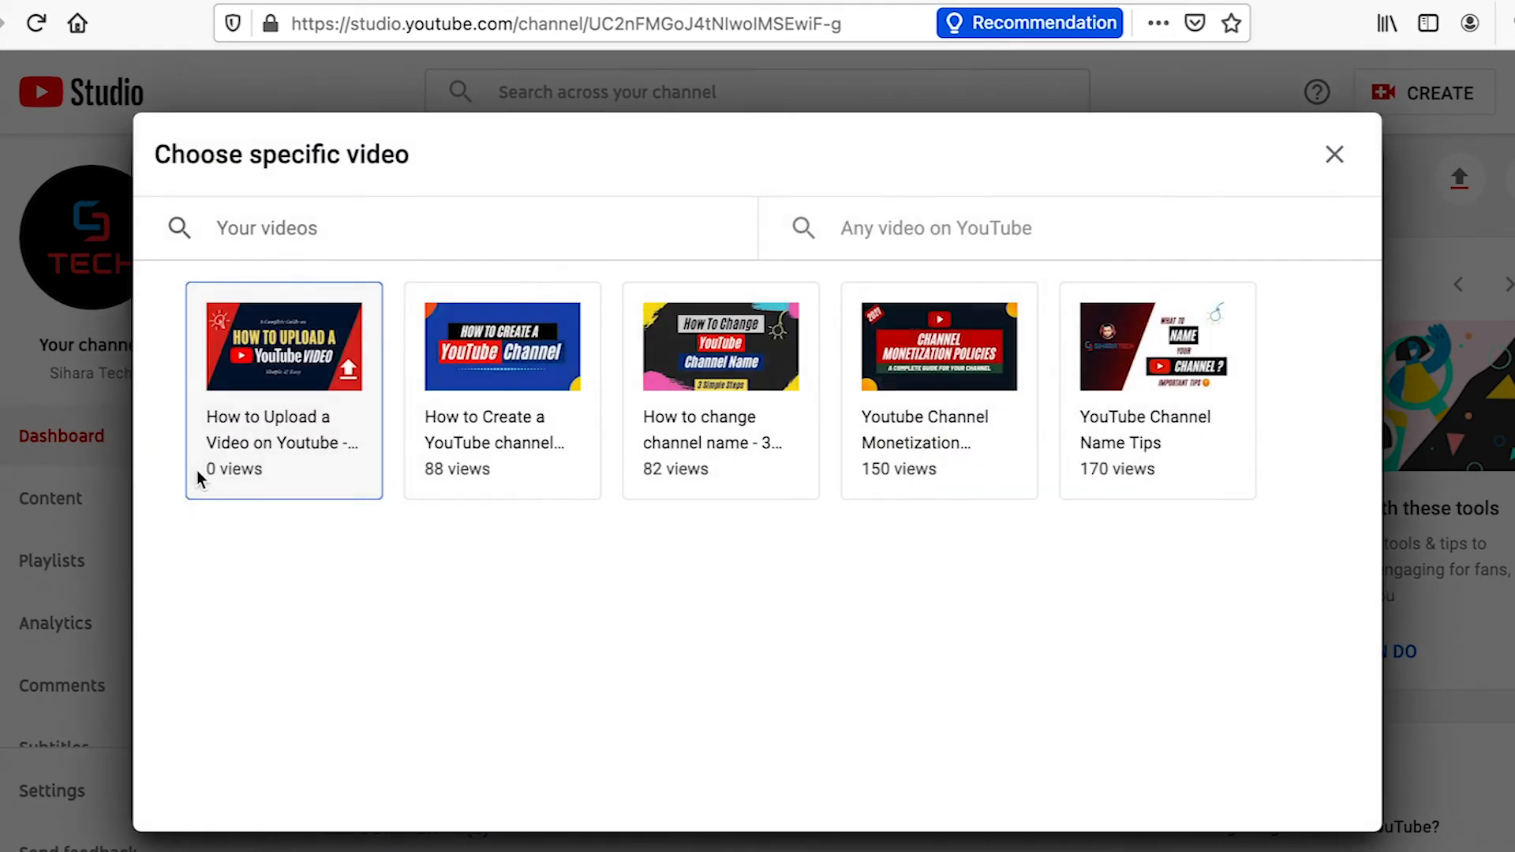
{"action": "left_click", "coordinate": [749, 372]}
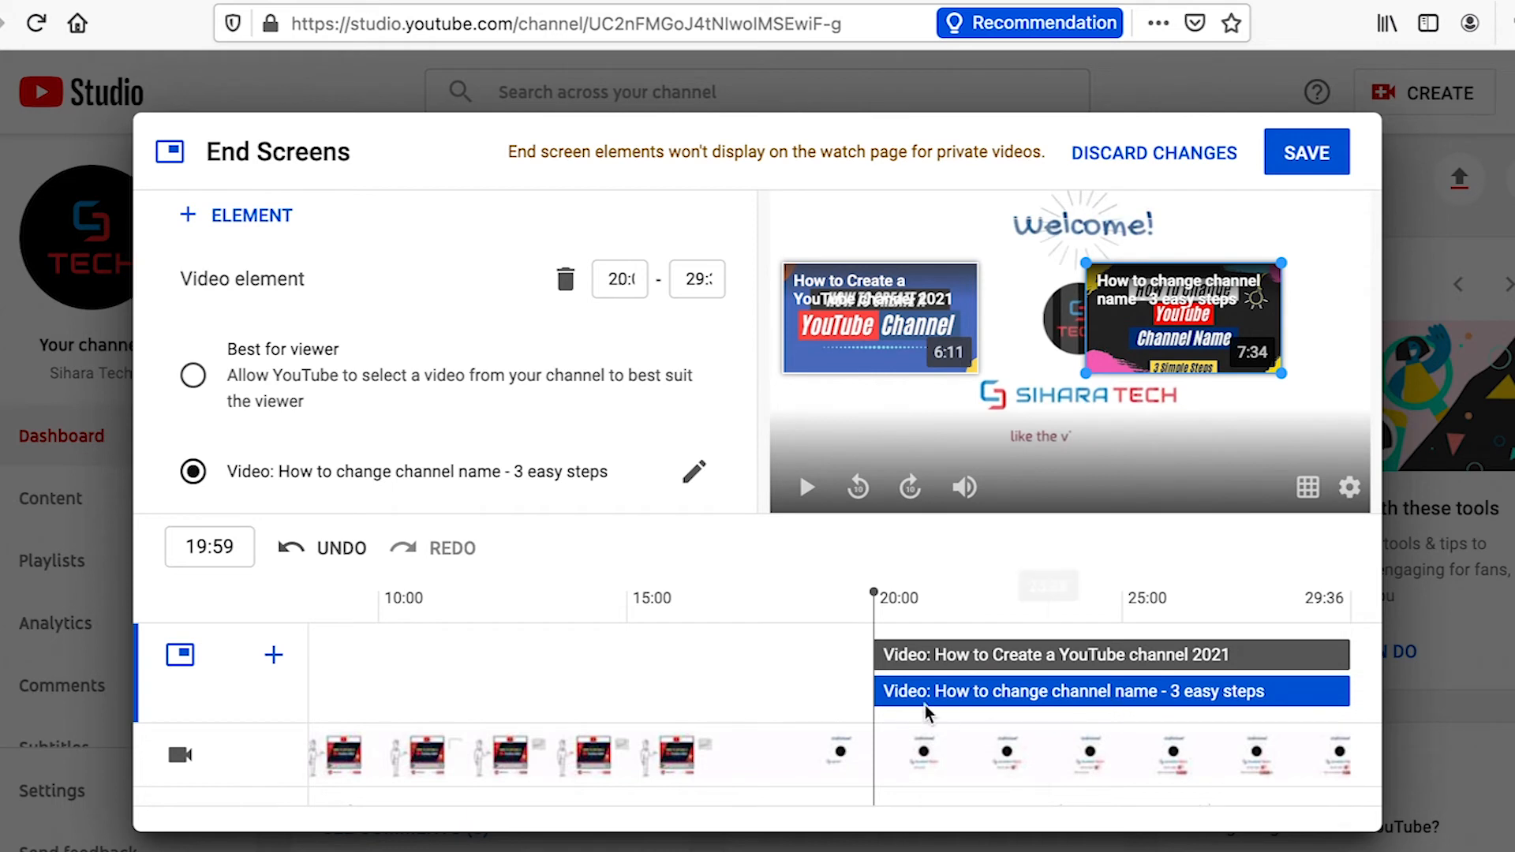
Shorten both end screen video elements to start about 22 seconds into the video, and save the end screen
{"action": "left_click", "coordinate": [951, 659]}
{"action": "left_click_drag", "start_coordinate": [951, 659], "coordinate": [1082, 655]}
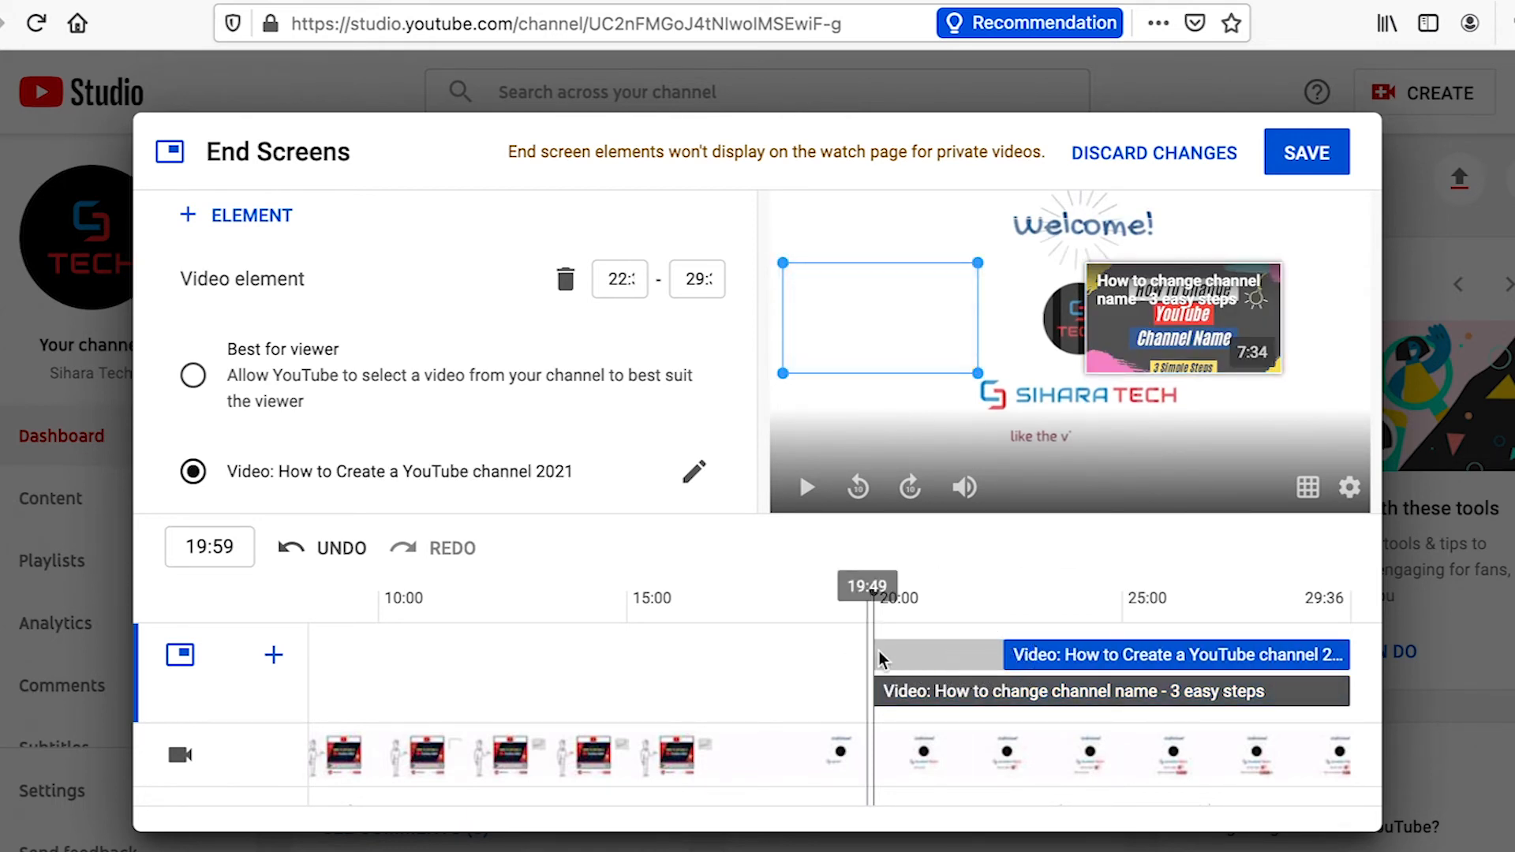
{"action": "left_click", "coordinate": [872, 690]}
{"action": "left_click_drag", "start_coordinate": [872, 691], "coordinate": [1006, 691]}
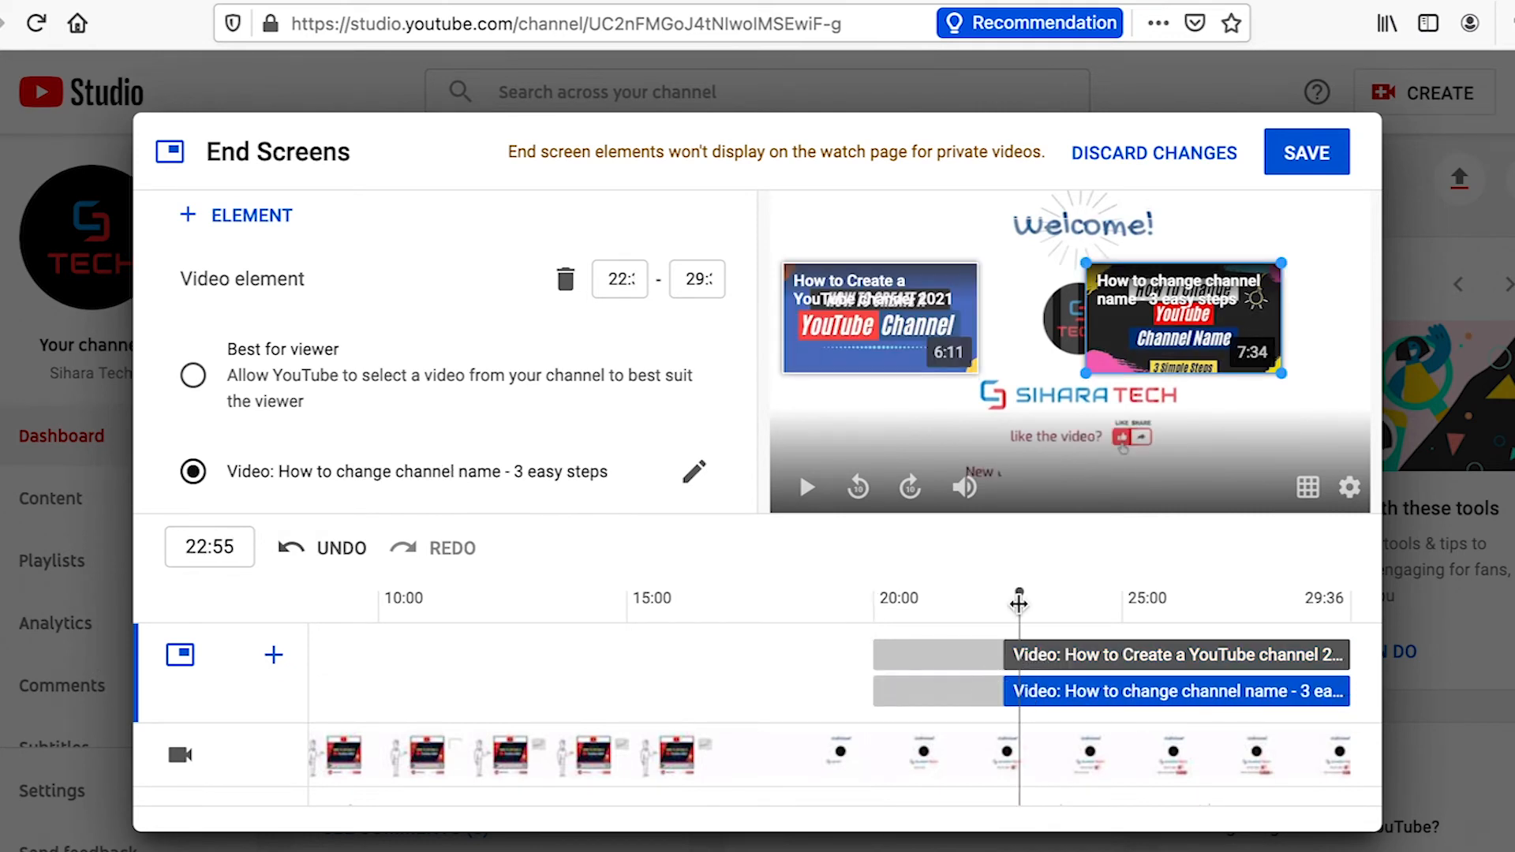
{"action": "left_click", "coordinate": [1306, 158]}
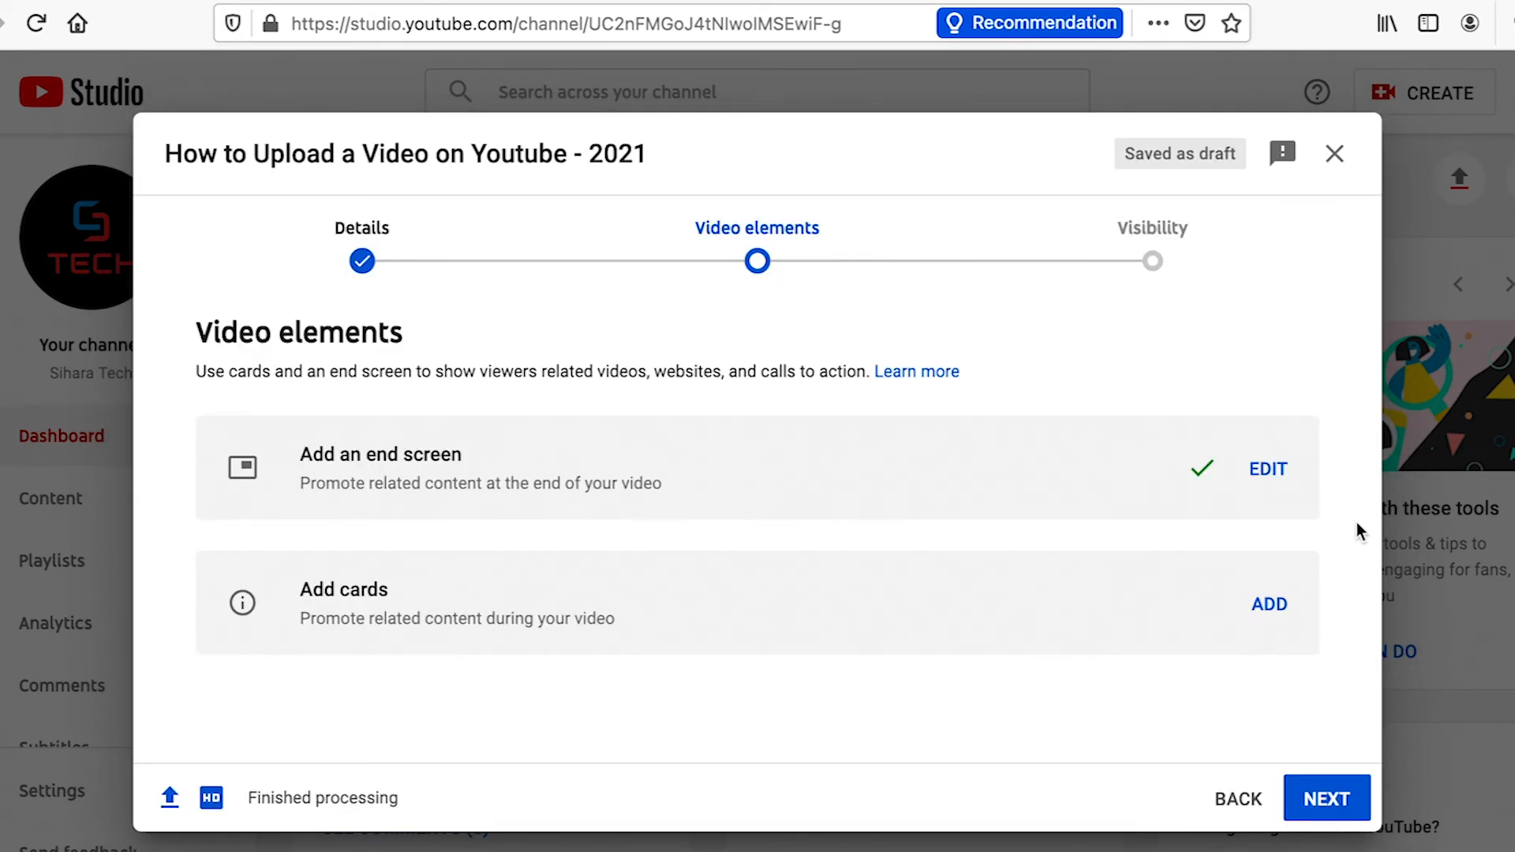
Add a video card at 06:09 linking to "How to change channel name - 3 easy steps" and save the cards
{"action": "left_click", "coordinate": [1263, 608]}
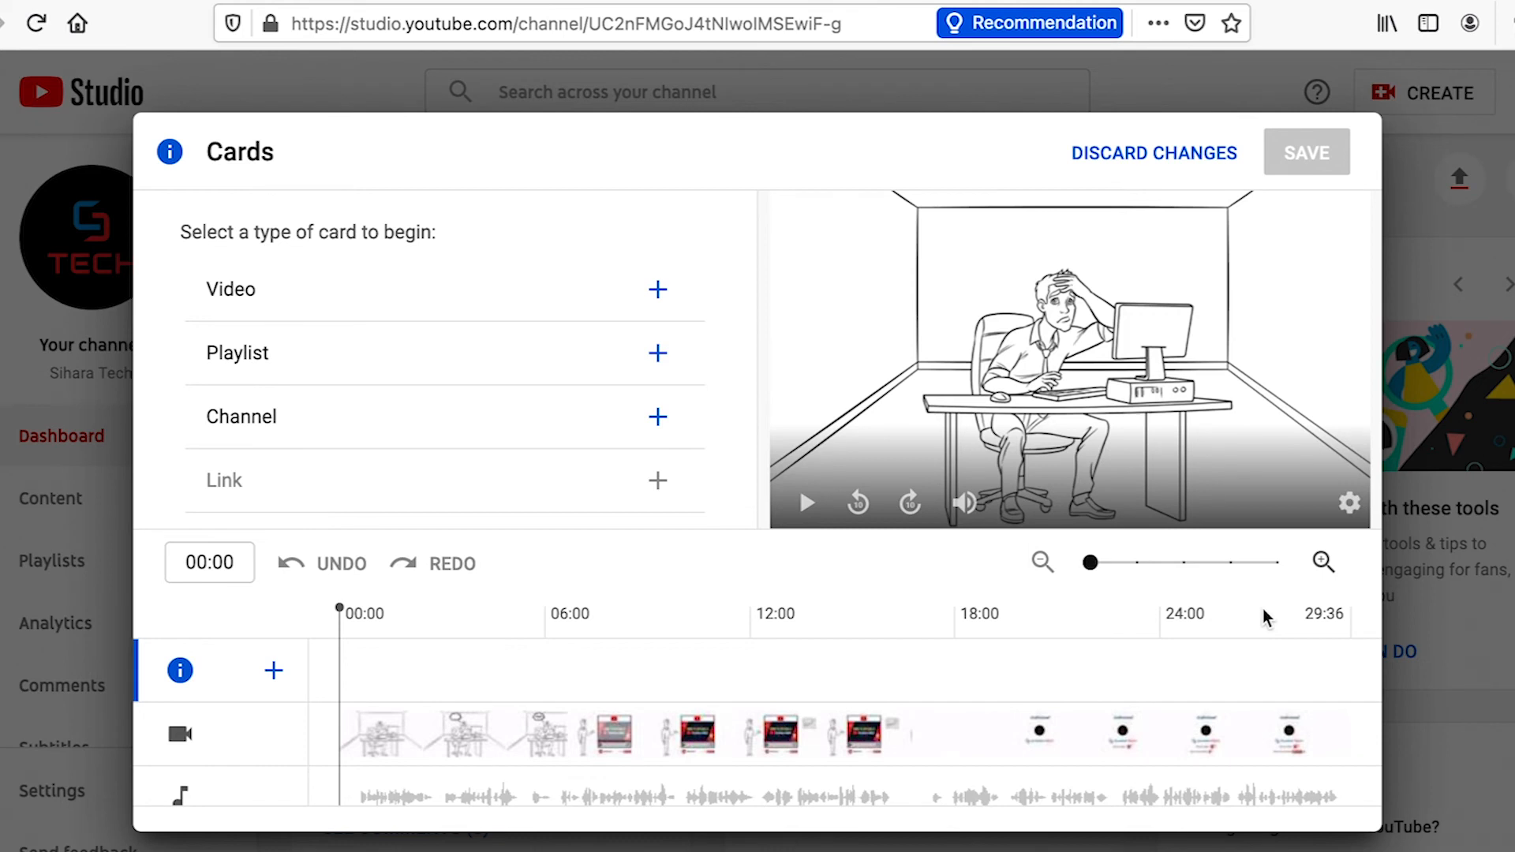
{"action": "left_click", "coordinate": [550, 640]}
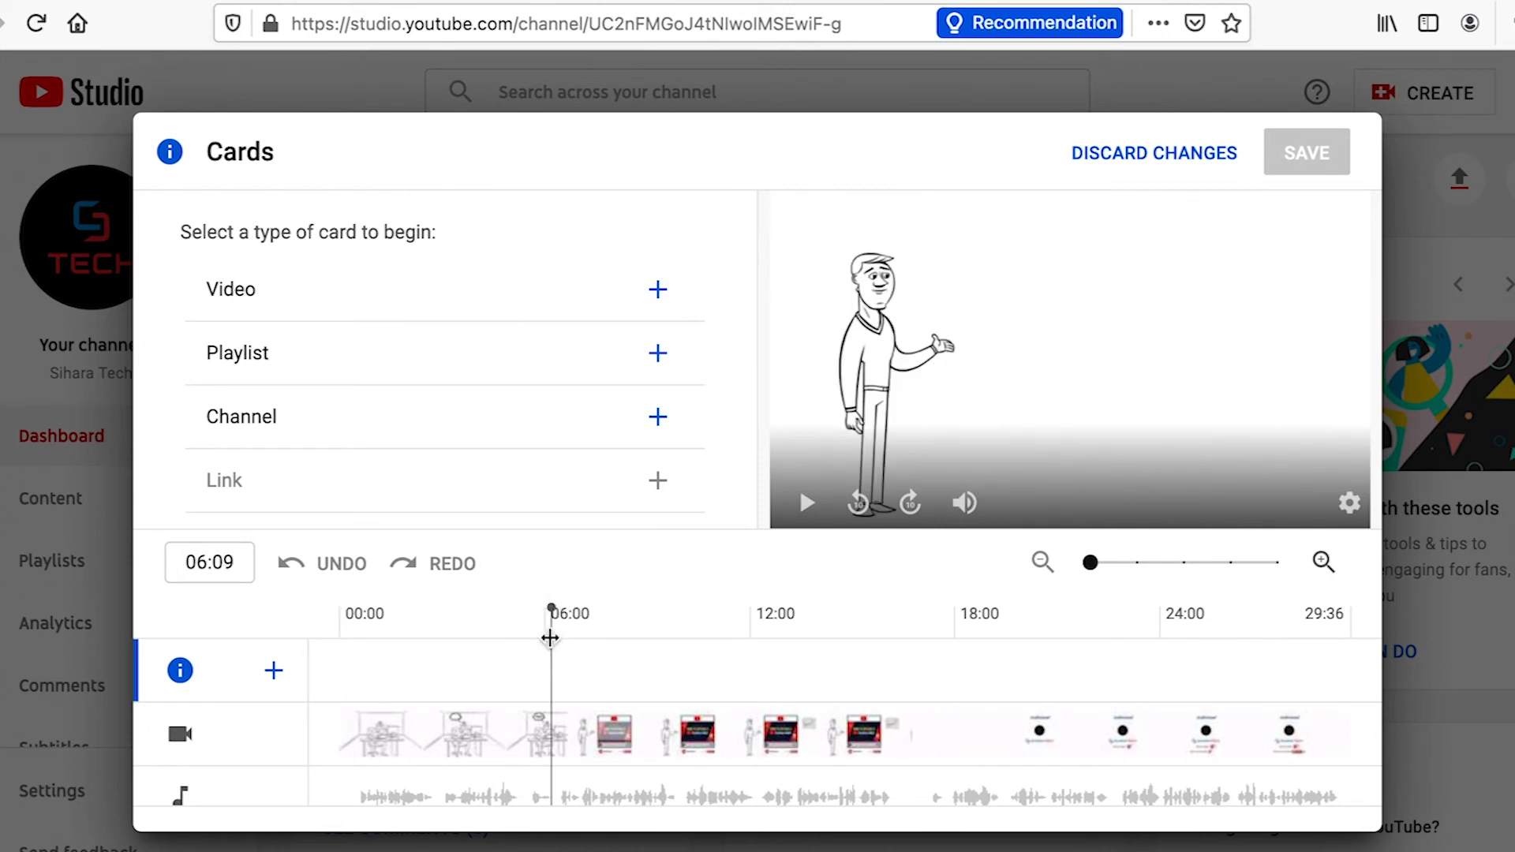
{"action": "left_click", "coordinate": [661, 295]}
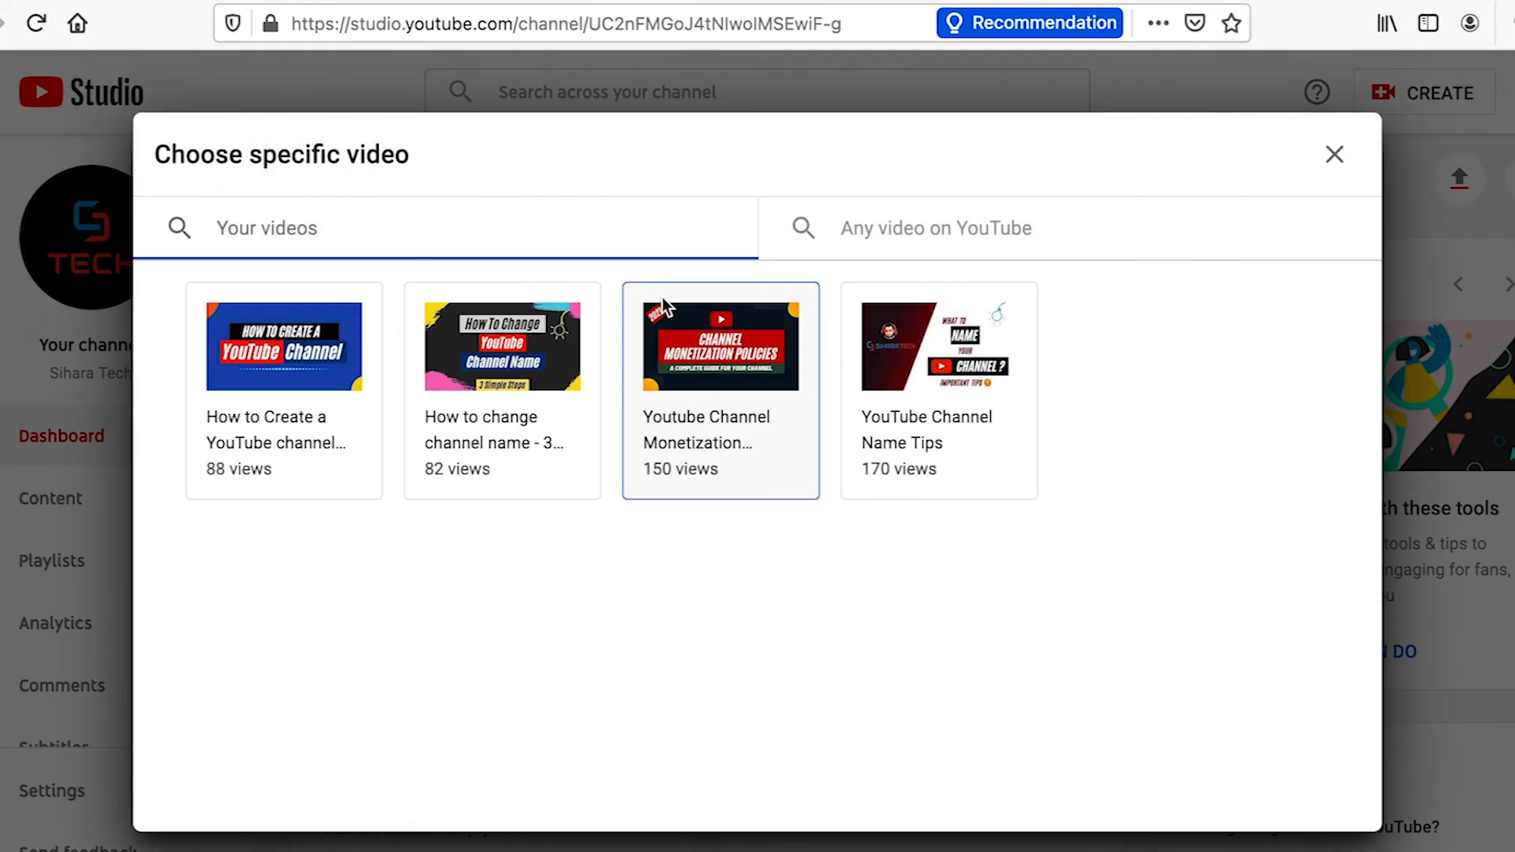
{"action": "left_click", "coordinate": [499, 349]}
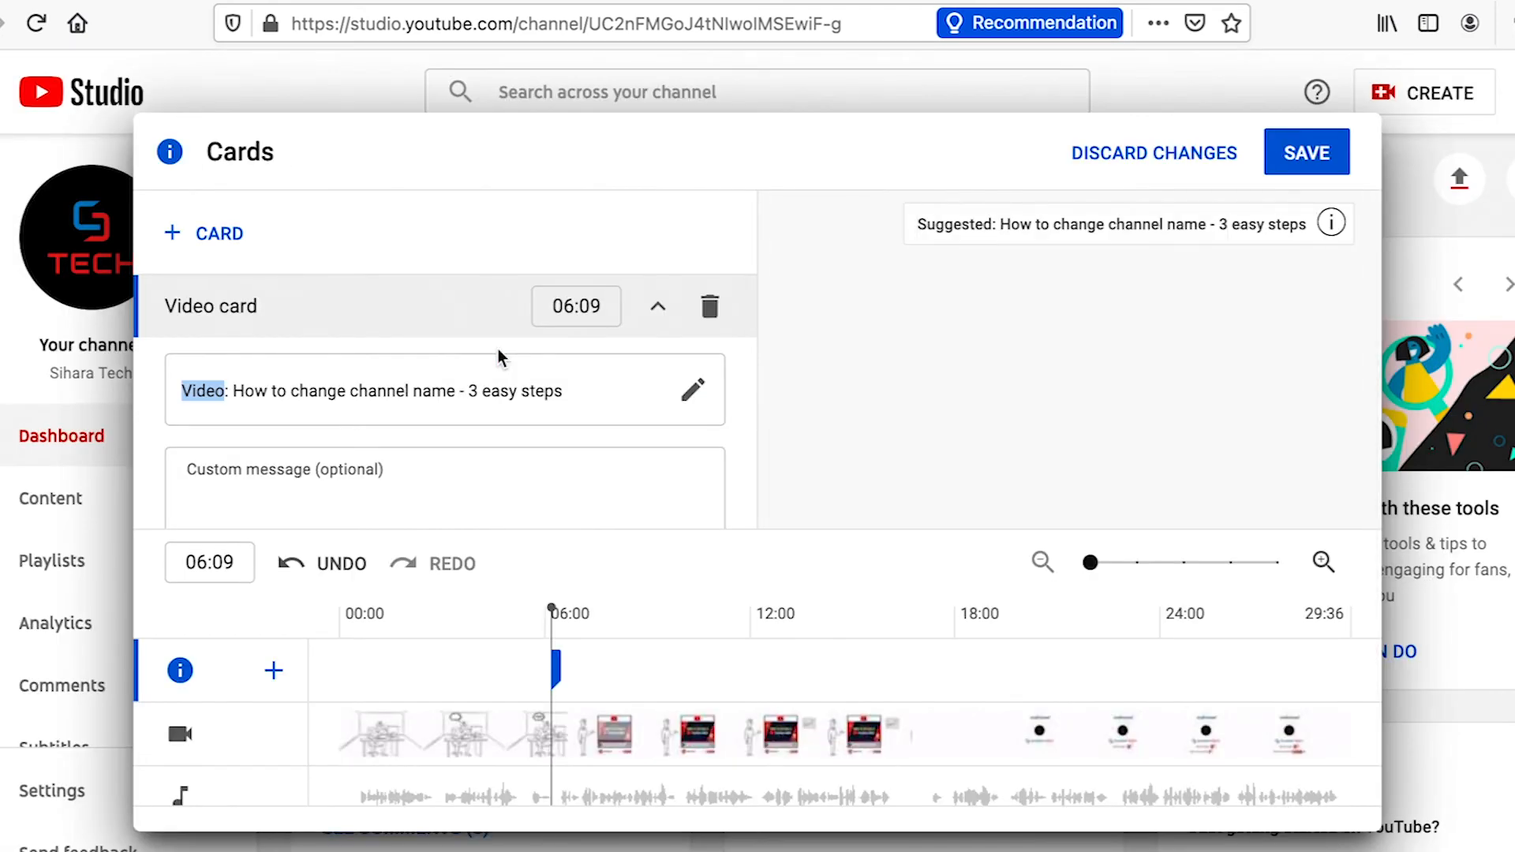
{"action": "mouse_move", "coordinate": [552, 610]}
{"action": "left_mouse_down"}
{"action": "mouse_move", "coordinate": [529, 614]}
{"action": "mouse_move", "coordinate": [608, 612]}
{"action": "mouse_move", "coordinate": [536, 623]}
{"action": "mouse_move", "coordinate": [577, 614]}
{"action": "mouse_move", "coordinate": [560, 613]}
{"action": "left_mouse_up"}
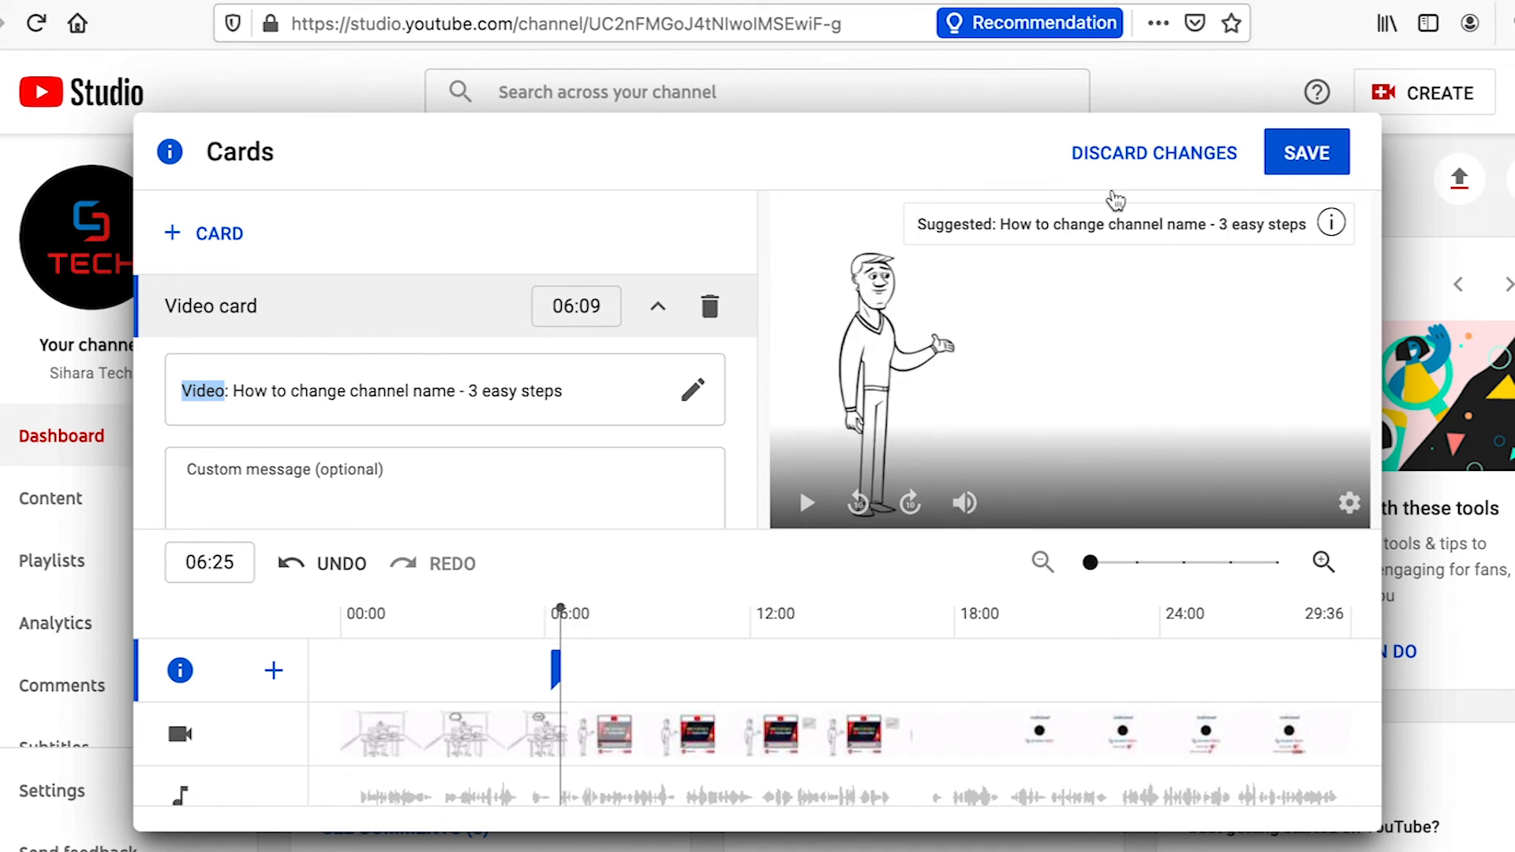
{"action": "left_click", "coordinate": [1322, 144]}
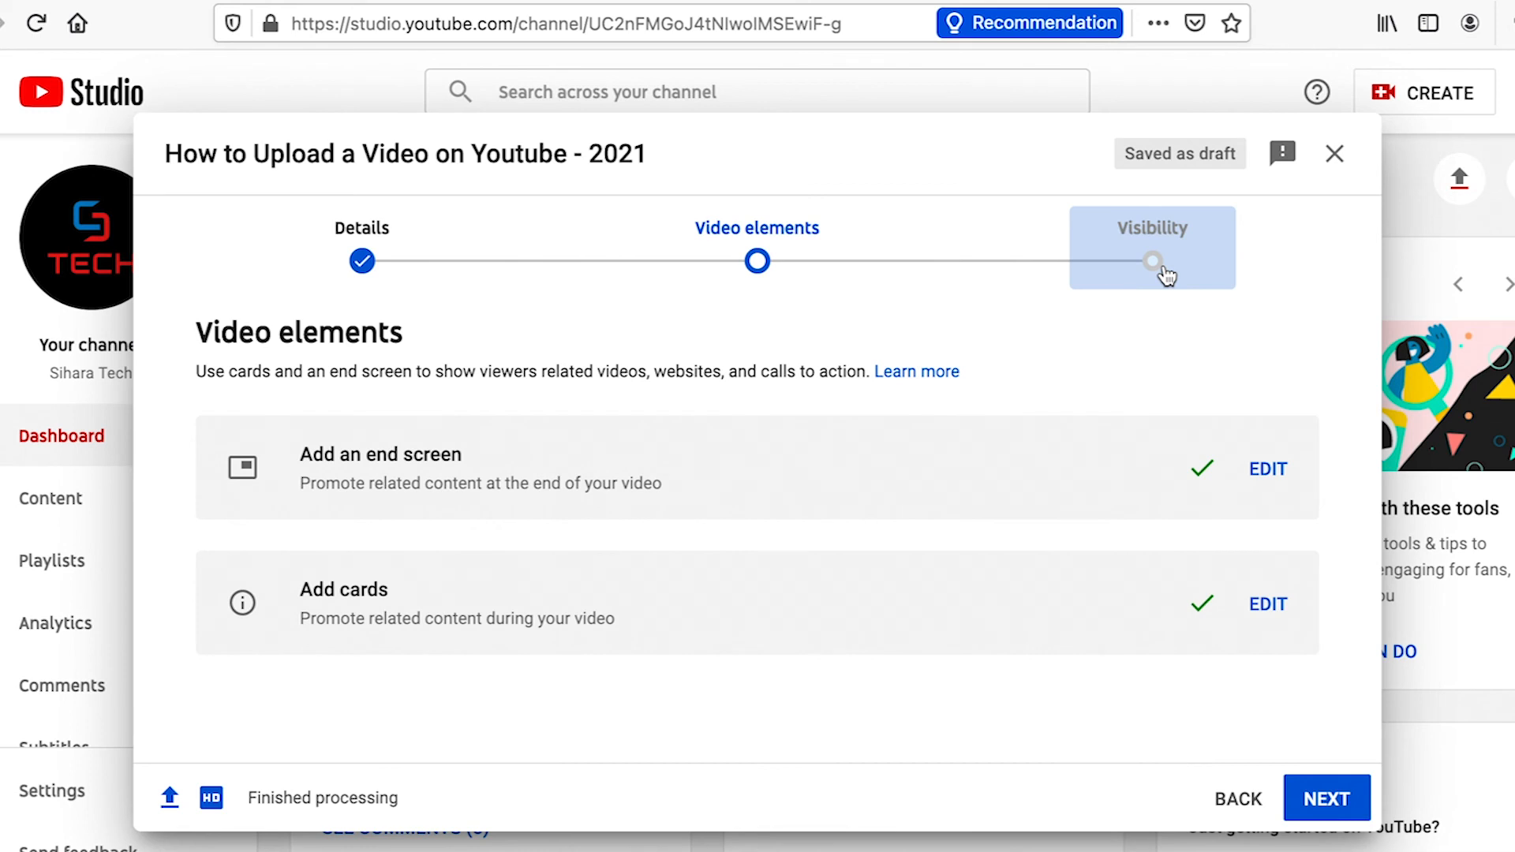
Go to the visibility settings and make the video Private
{"action": "left_click", "coordinate": [1153, 262]}
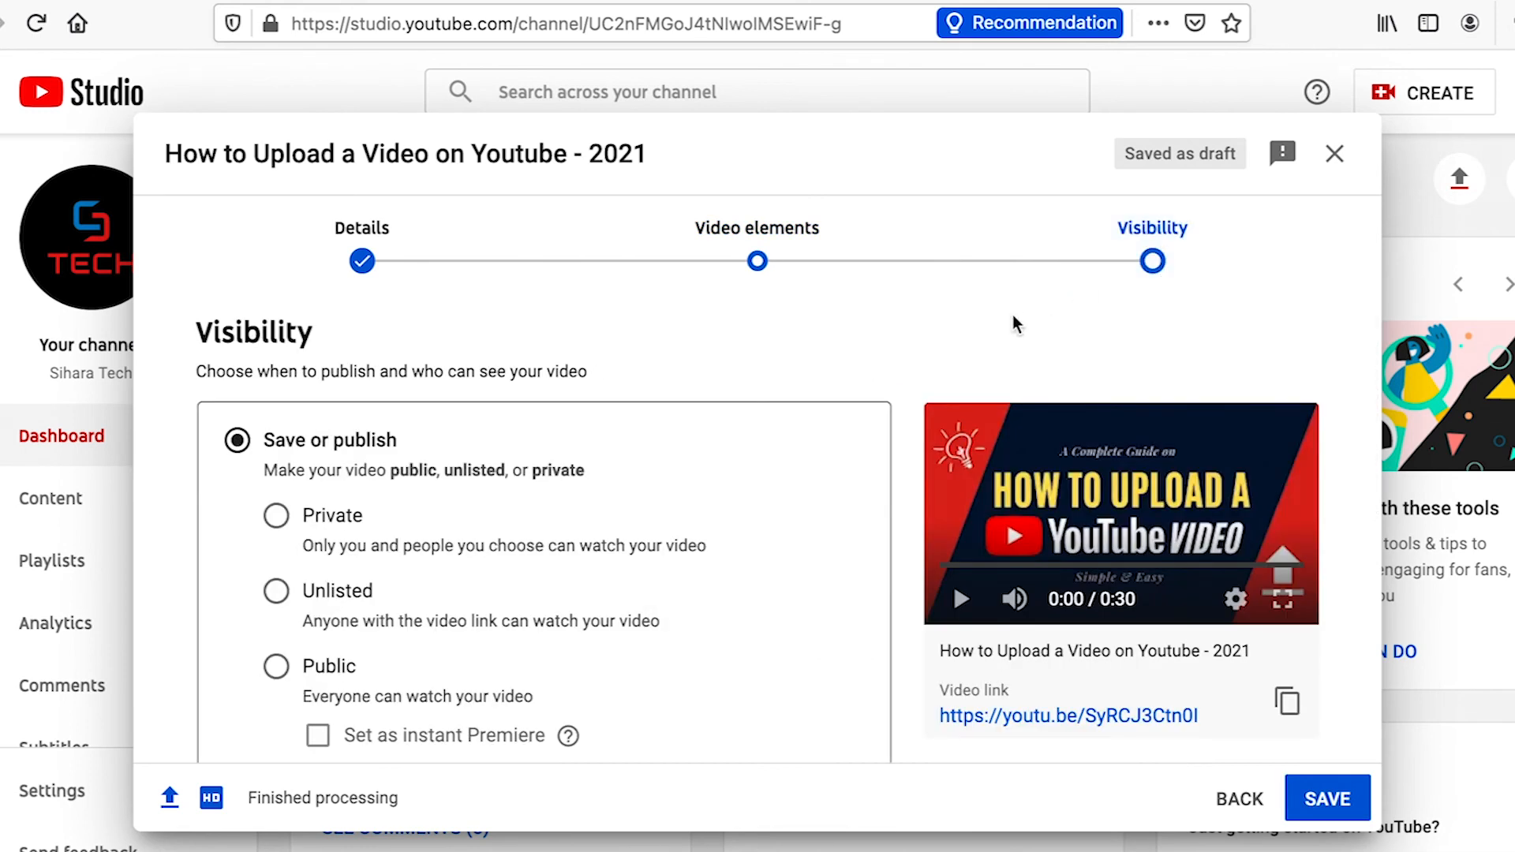
{"action": "left_click", "coordinate": [277, 668]}
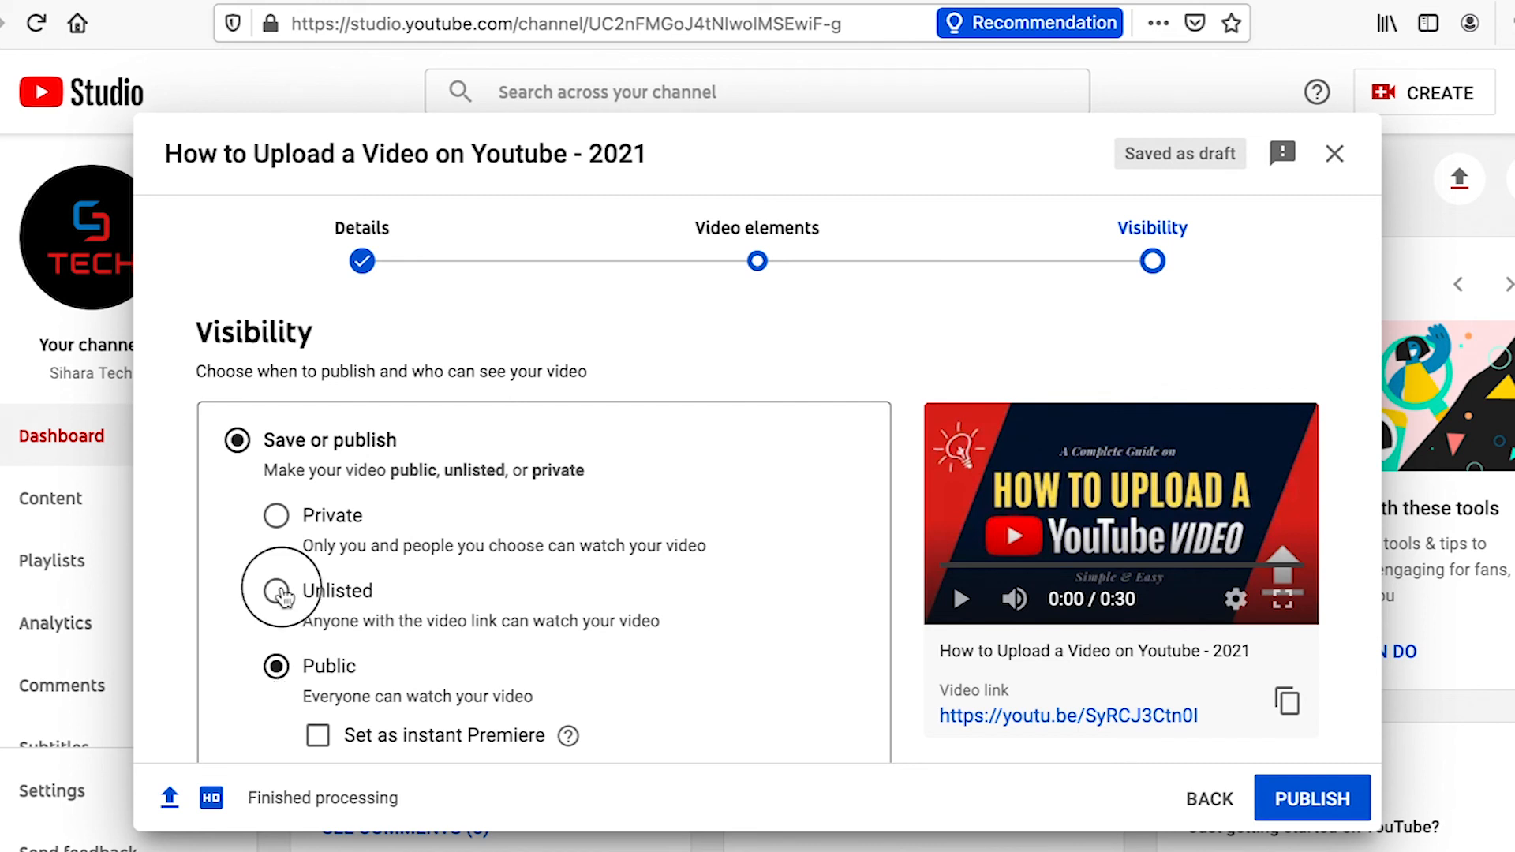
{"action": "left_click", "coordinate": [276, 590]}
{"action": "left_click", "coordinate": [278, 517]}
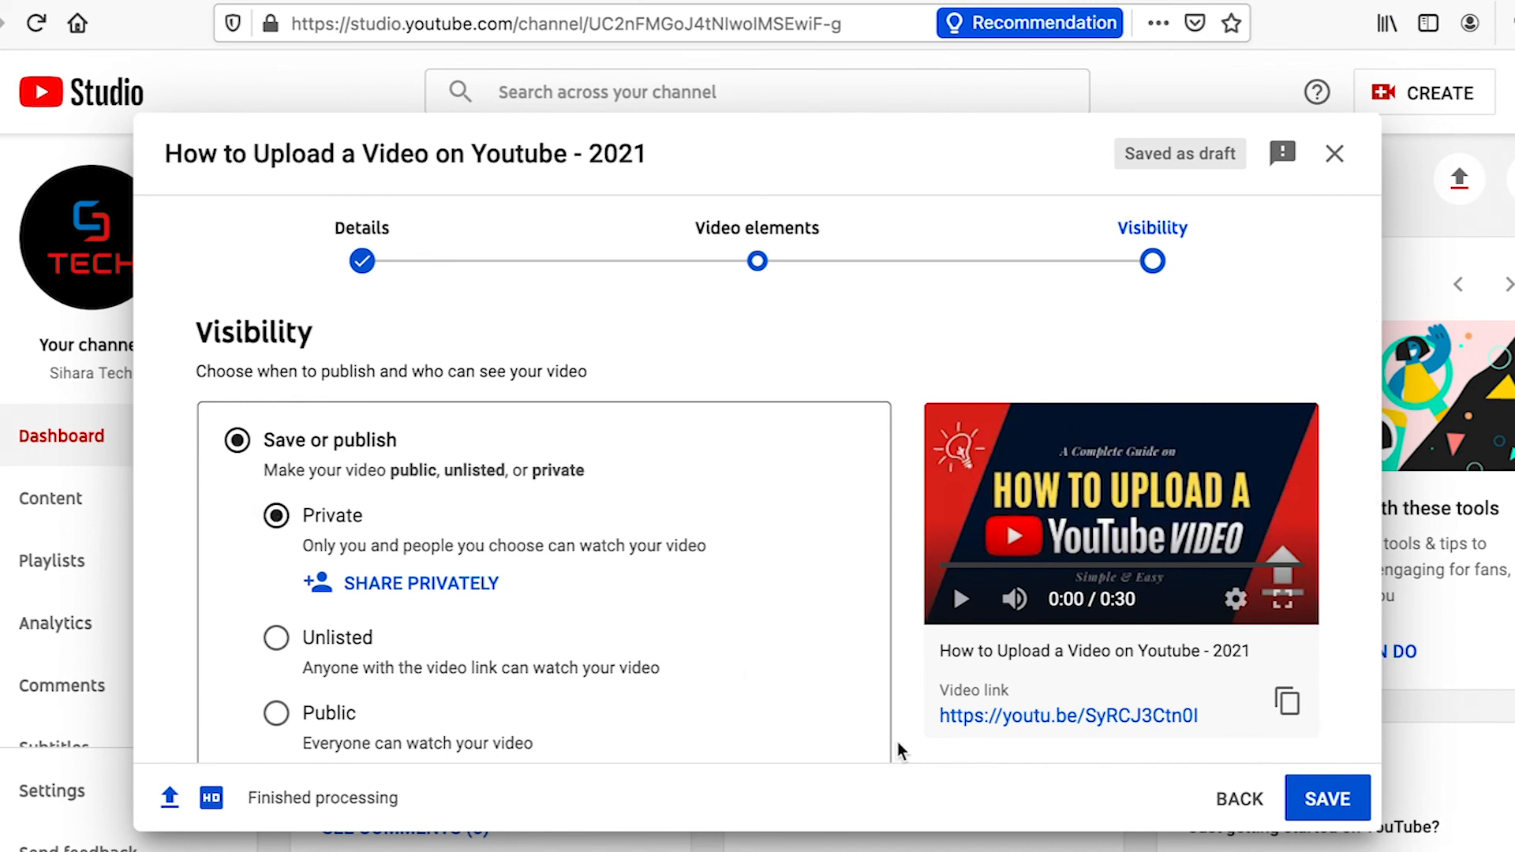
{"action": "scroll", "coordinate": [900, 750], "scroll_direction": "down", "scroll_amount": 4}
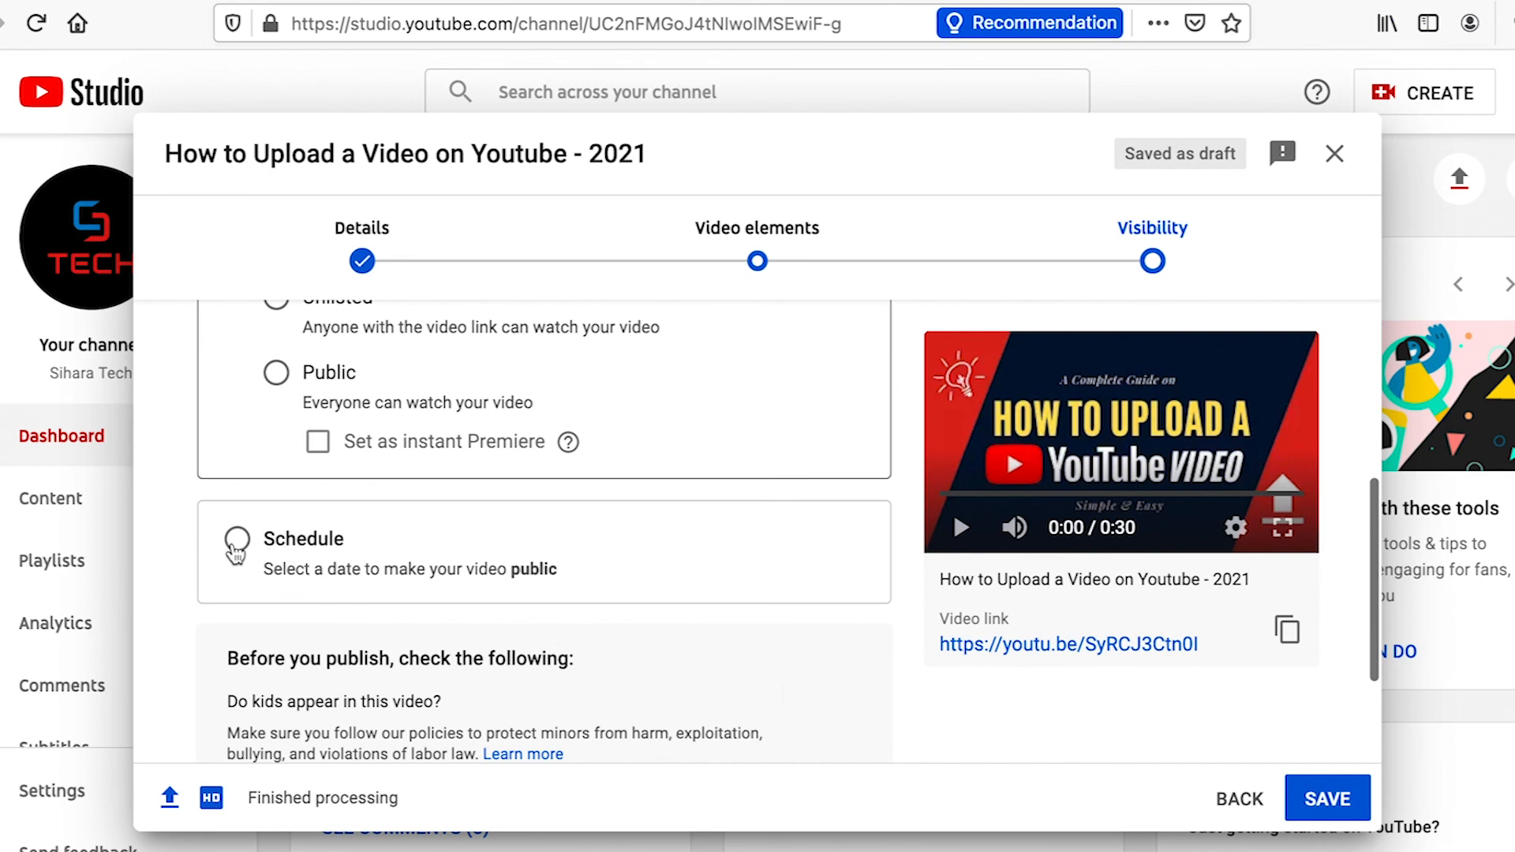
{"action": "left_click", "coordinate": [235, 543]}
{"action": "scroll", "coordinate": [234, 552], "scroll_direction": "up", "scroll_amount": 1}
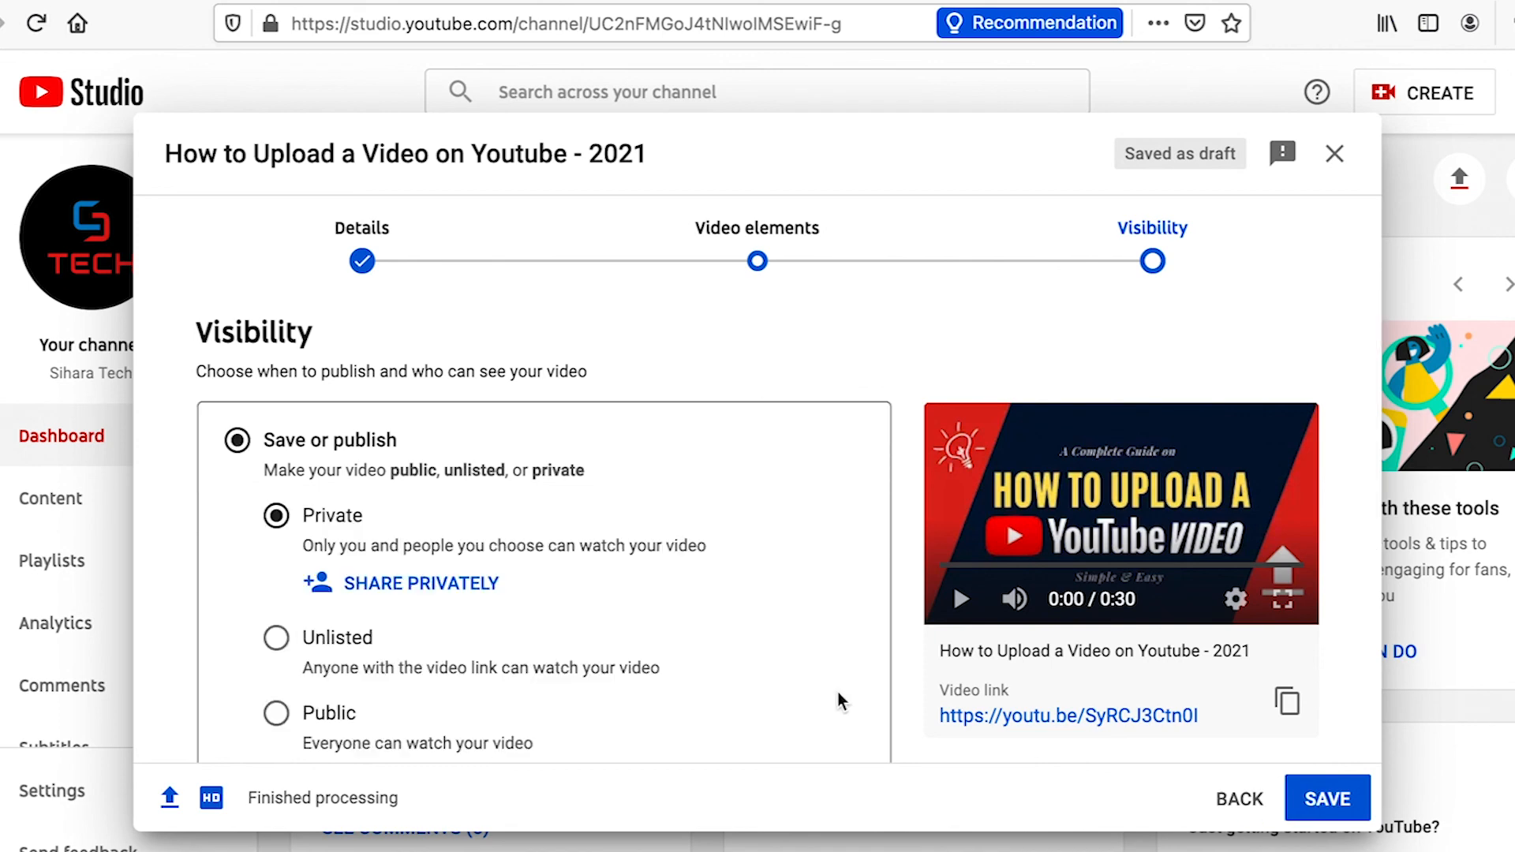
Review the pre-publish checks and save the video with its Private visibility
{"action": "scroll", "coordinate": [915, 734], "scroll_direction": "down", "scroll_amount": 3}
{"action": "scroll", "coordinate": [916, 734], "scroll_direction": "down", "scroll_amount": 2}
{"action": "left_click", "coordinate": [1338, 801]}
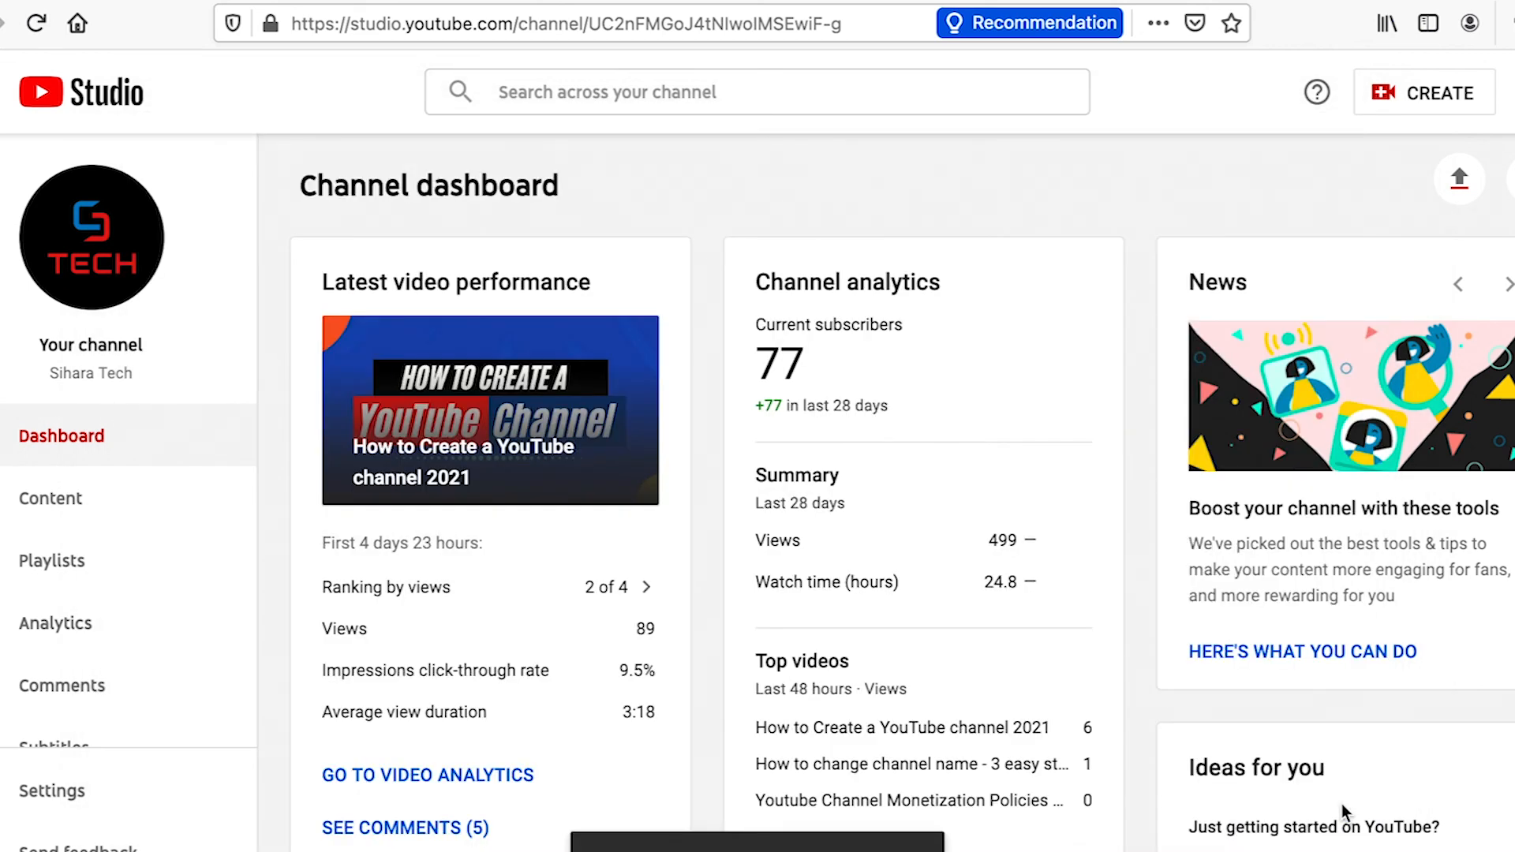